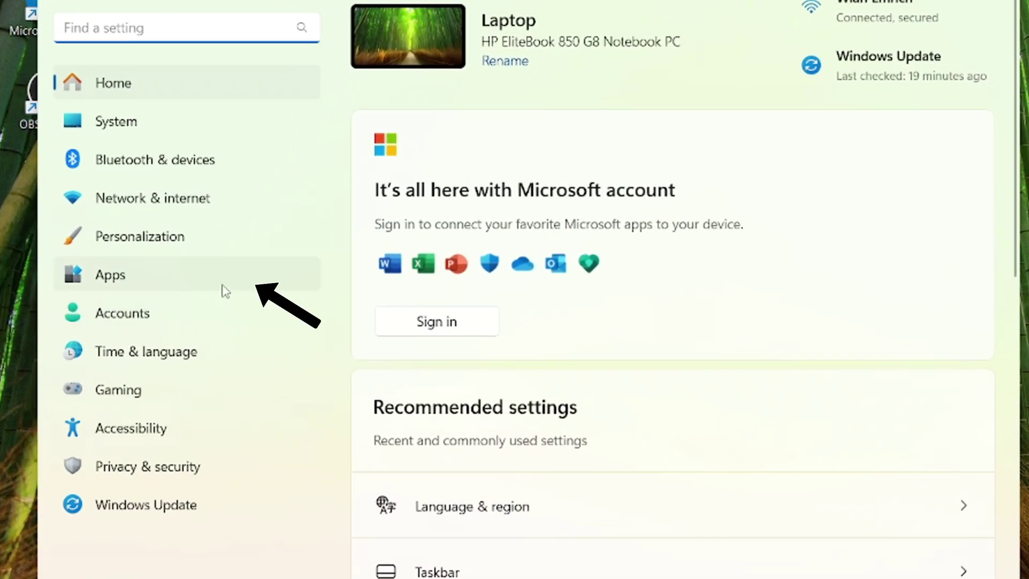
Uninstall Microsoft Teams (personal), Mail and Calendar, and Maps from the Installed apps list.
left_click(225, 289)
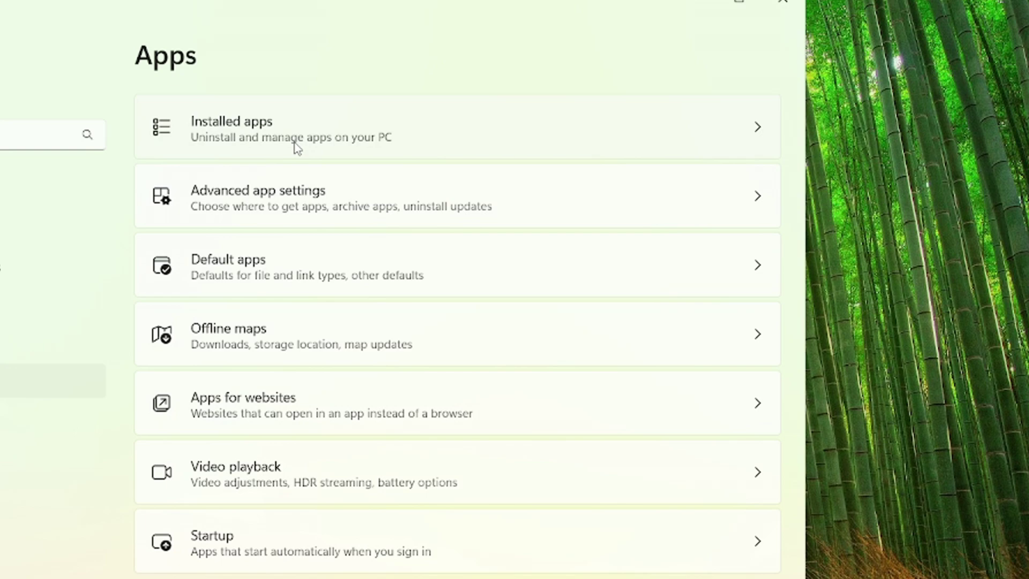
left_click(296, 148)
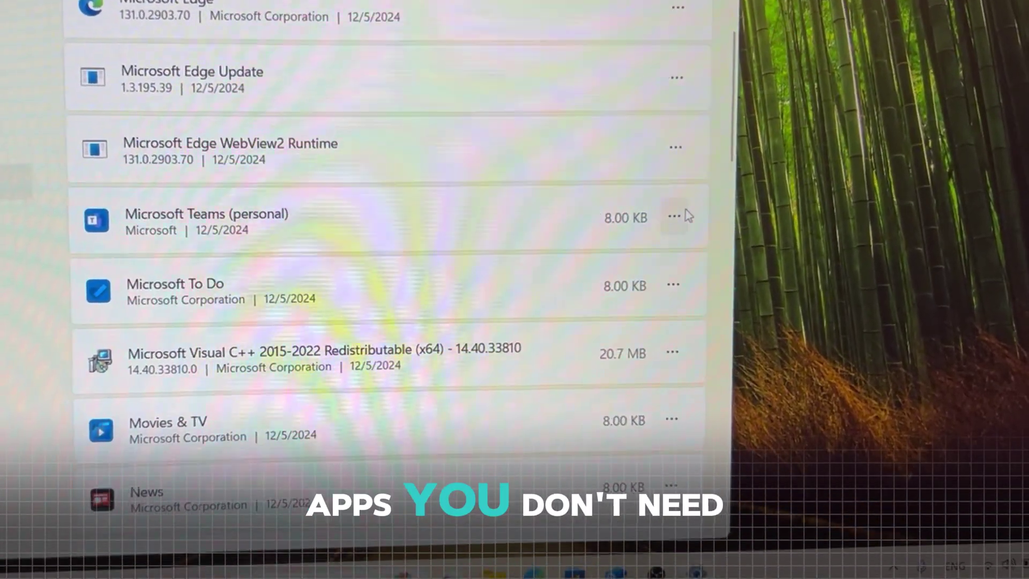
left_click(740, 247)
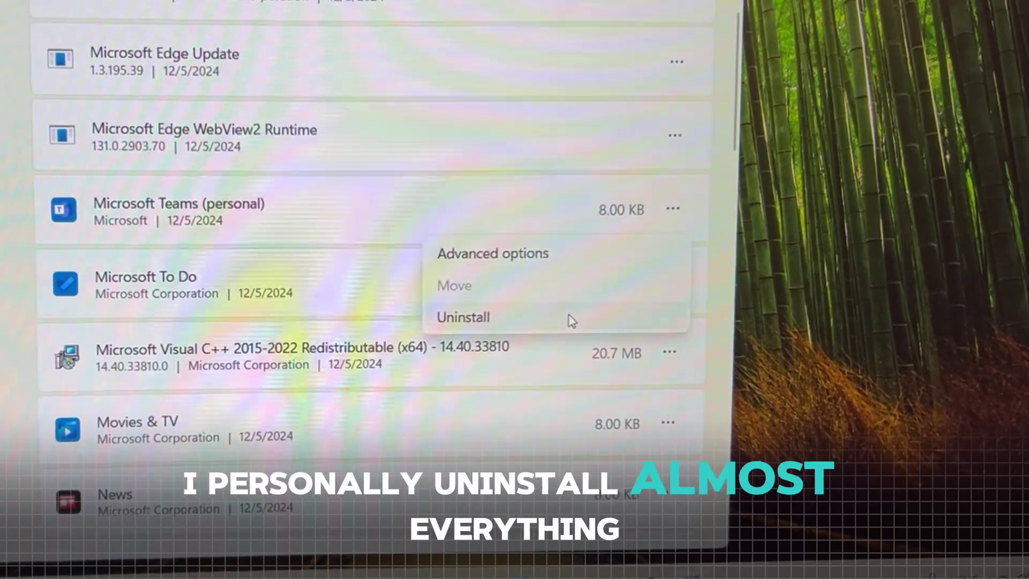
left_click(568, 318)
left_click(622, 312)
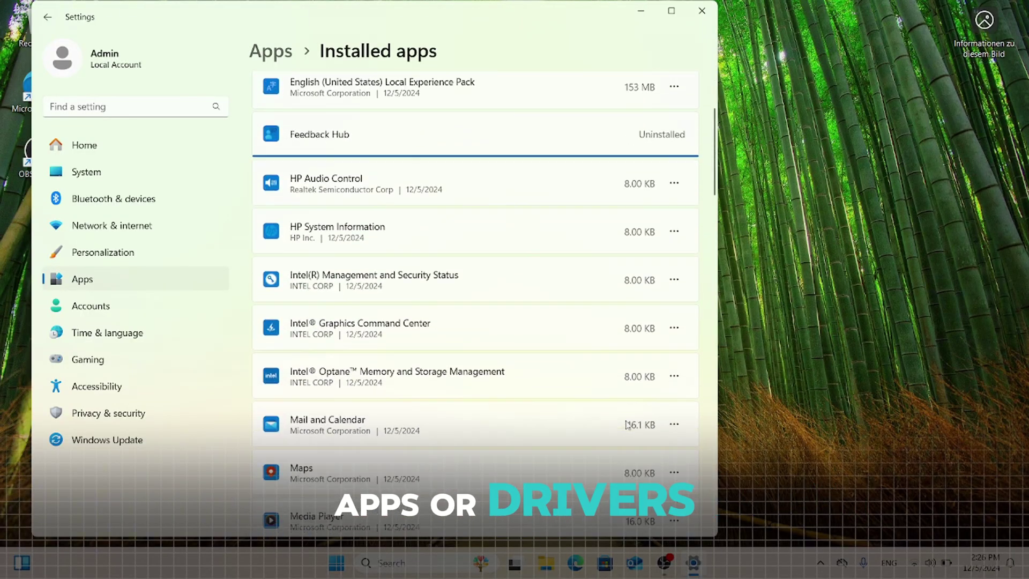
left_click(633, 444)
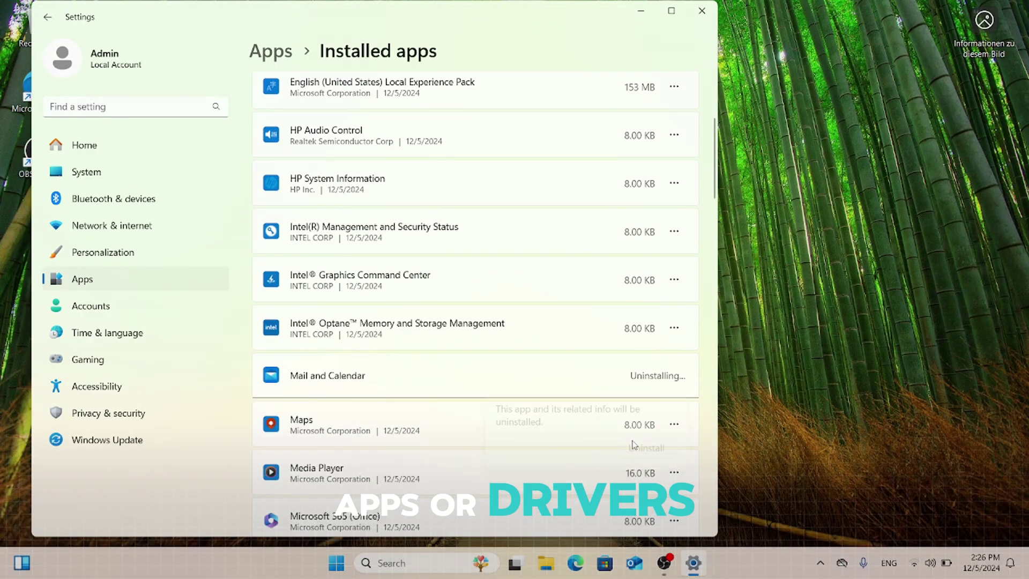
left_click(645, 494)
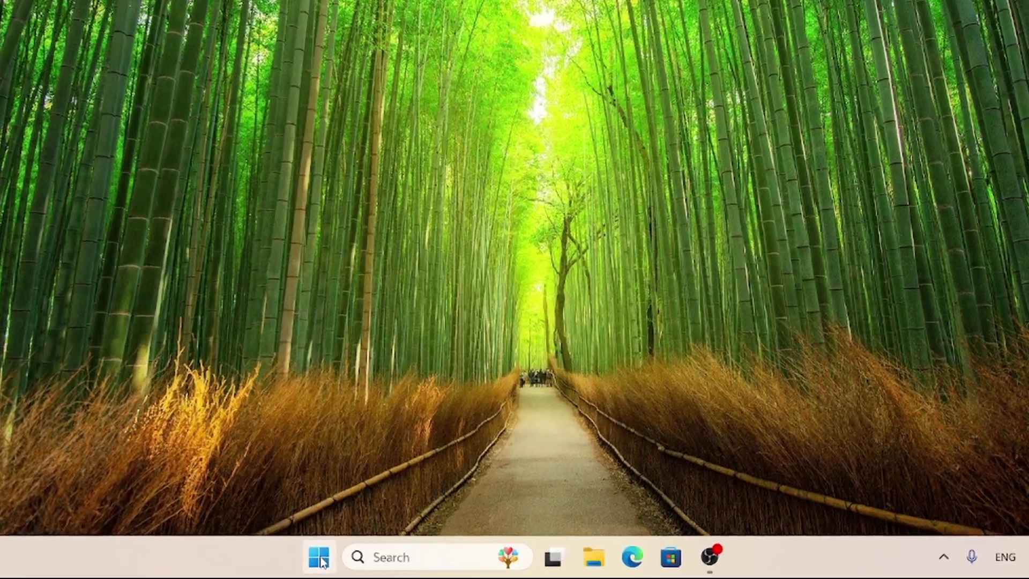
Disable the msedge entry in Task Manager's Startup apps.
right_click(321, 560)
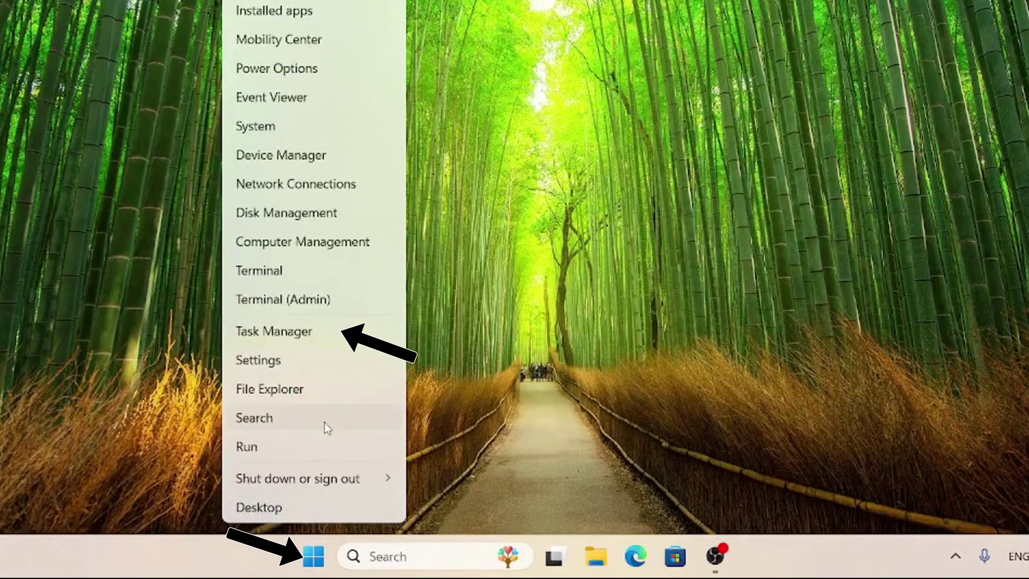
left_click(315, 339)
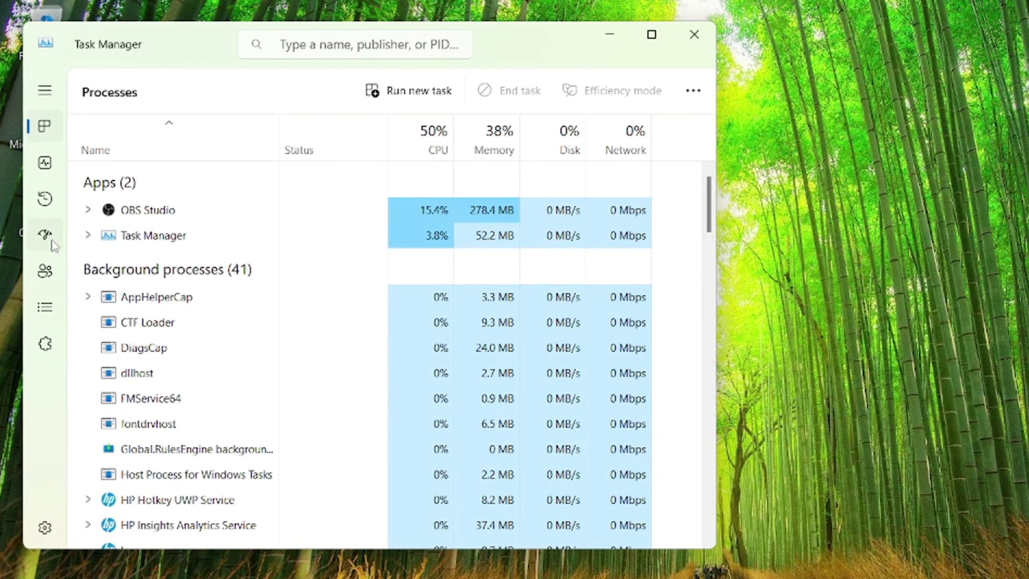
left_click(46, 234)
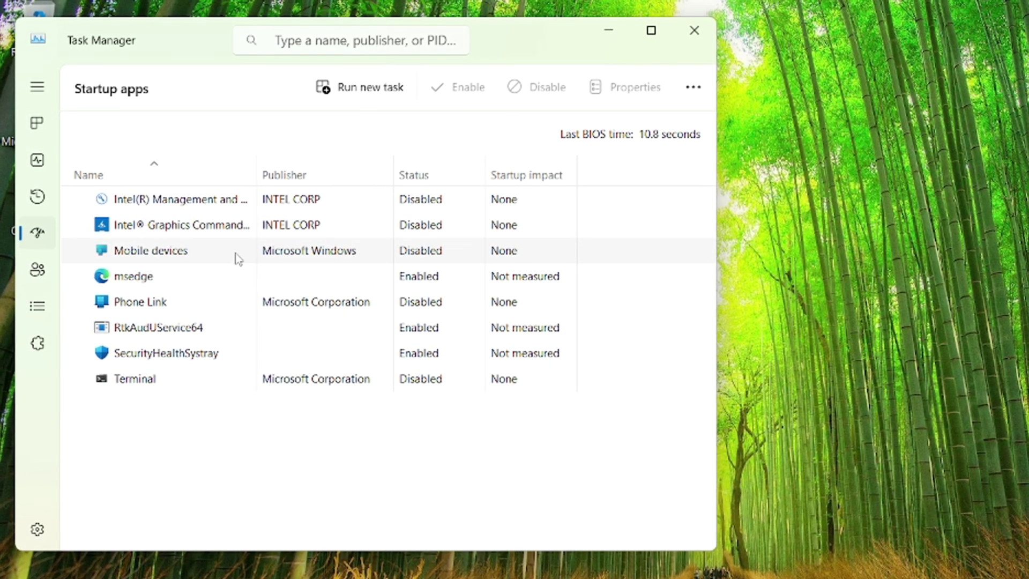
right_click(229, 277)
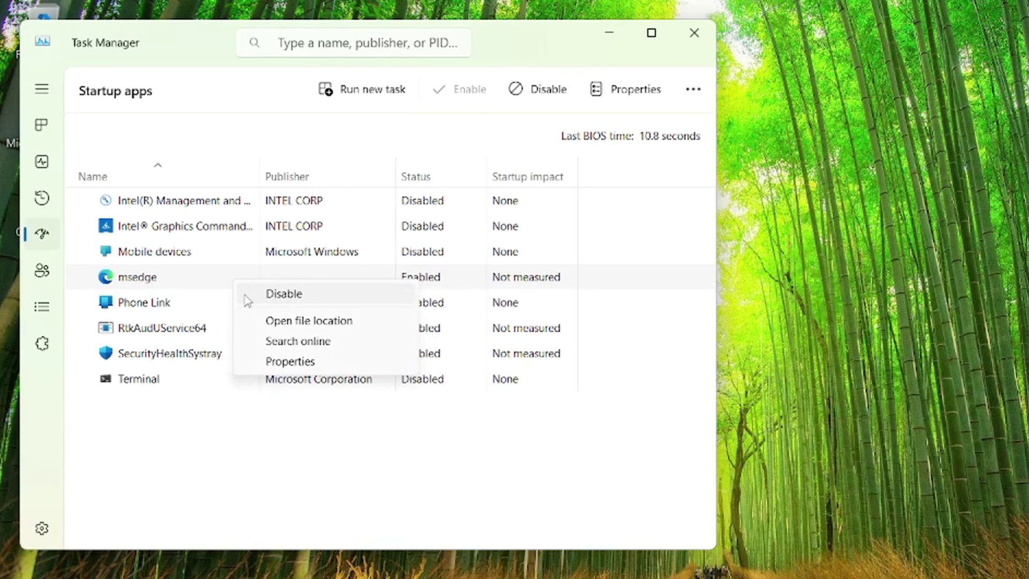
left_click(248, 300)
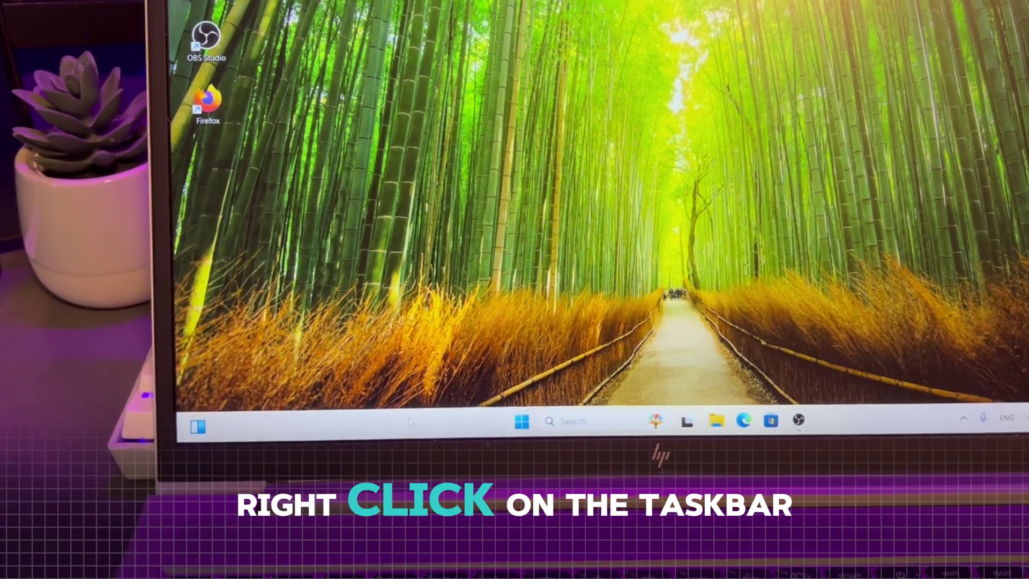
Bring up Taskbar settings from the taskbar's context menu.
right_click(435, 391)
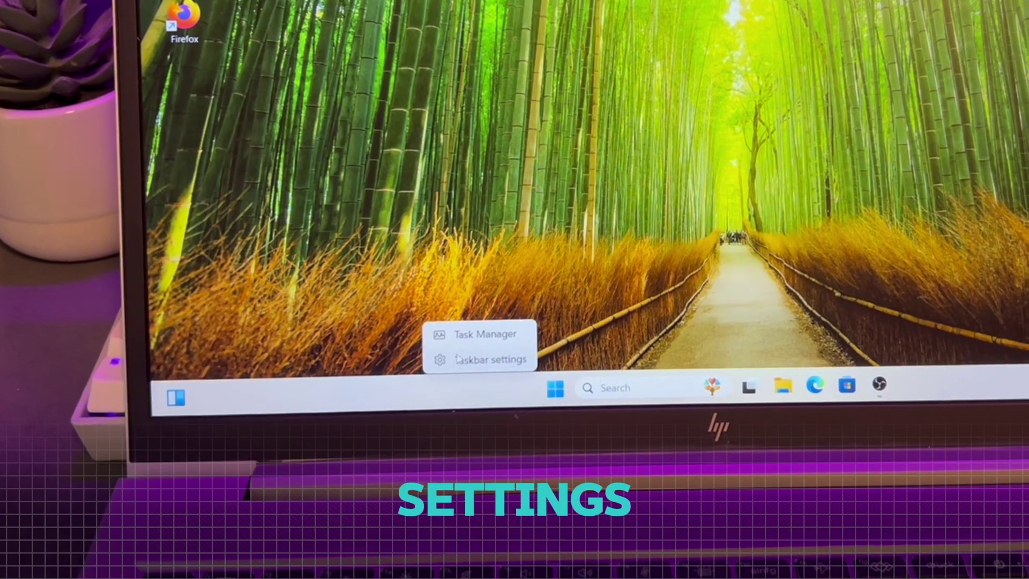
left_click(492, 363)
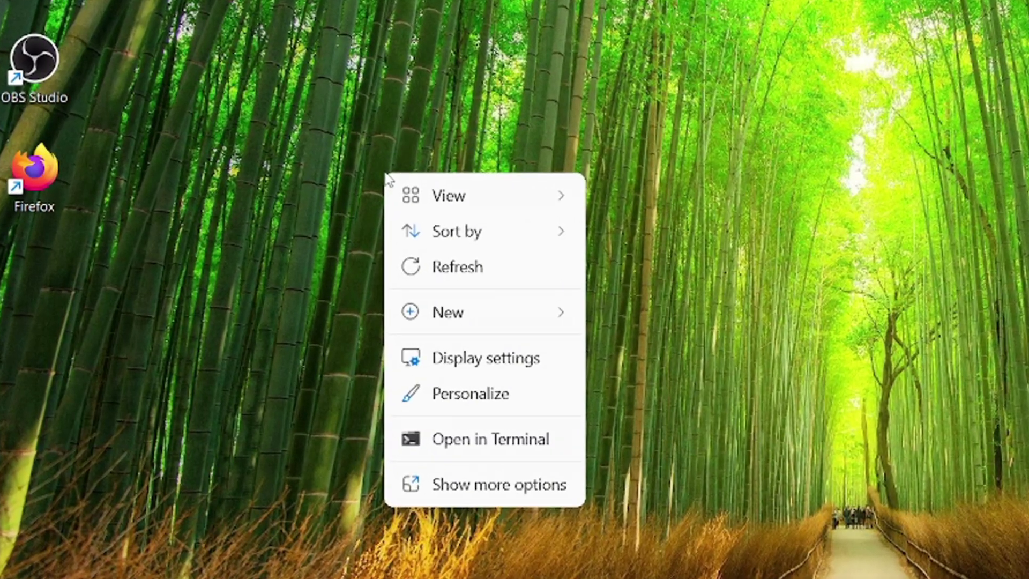
Show the desktop View submenu with the Show desktop icons option.
mouse_move(440, 198)
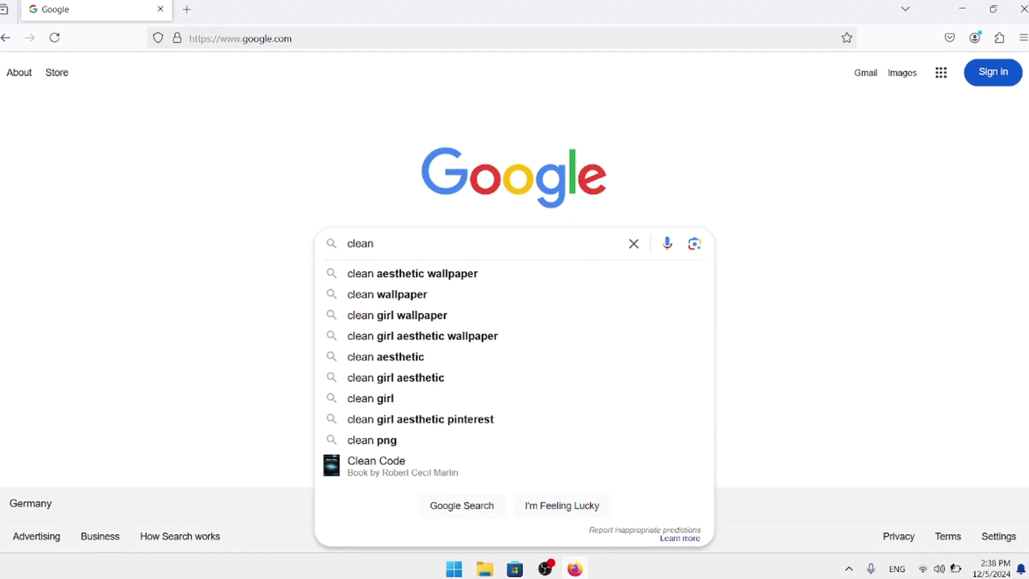
Search Google Images for clean aesthetic wallpaper and browse the results.
left_click(347, 274)
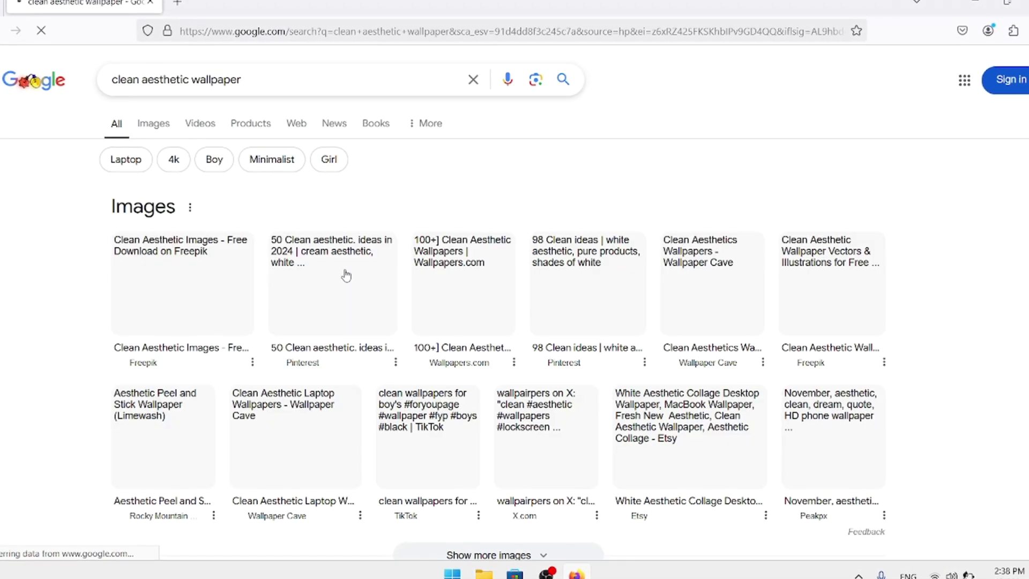
left_click(147, 120)
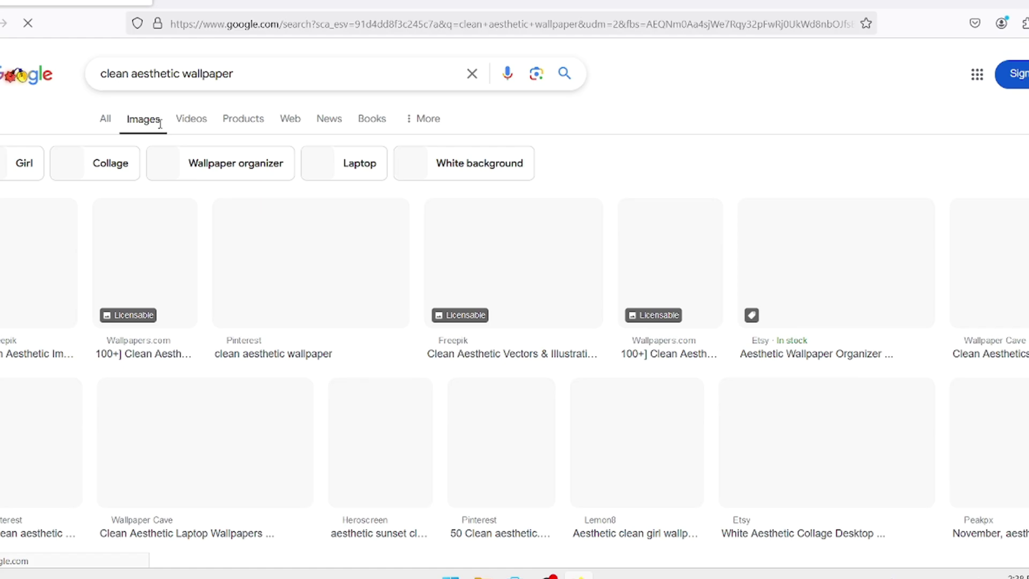
scroll(515, 322, "down", 5)
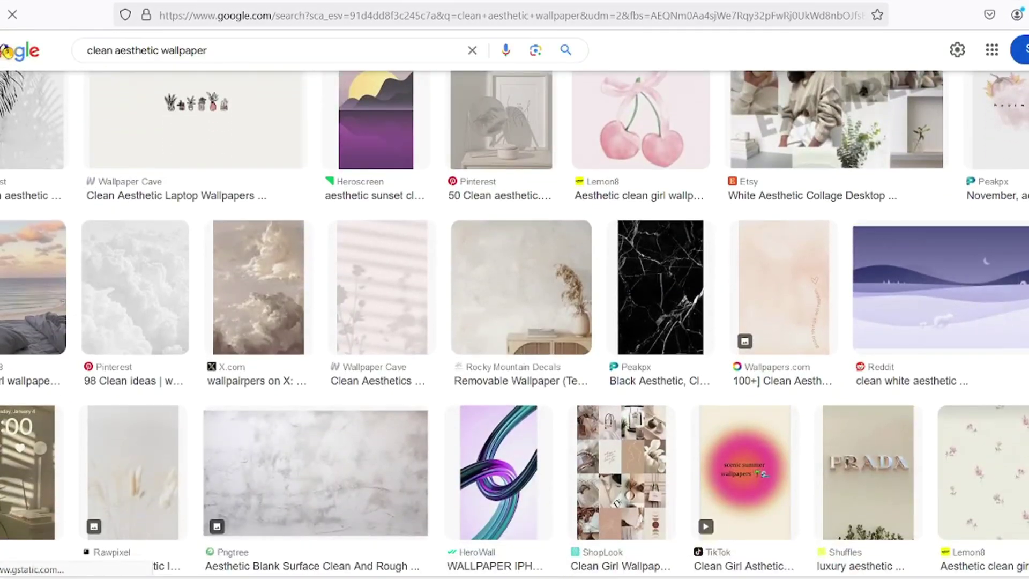
scroll(514, 321, "down", 7)
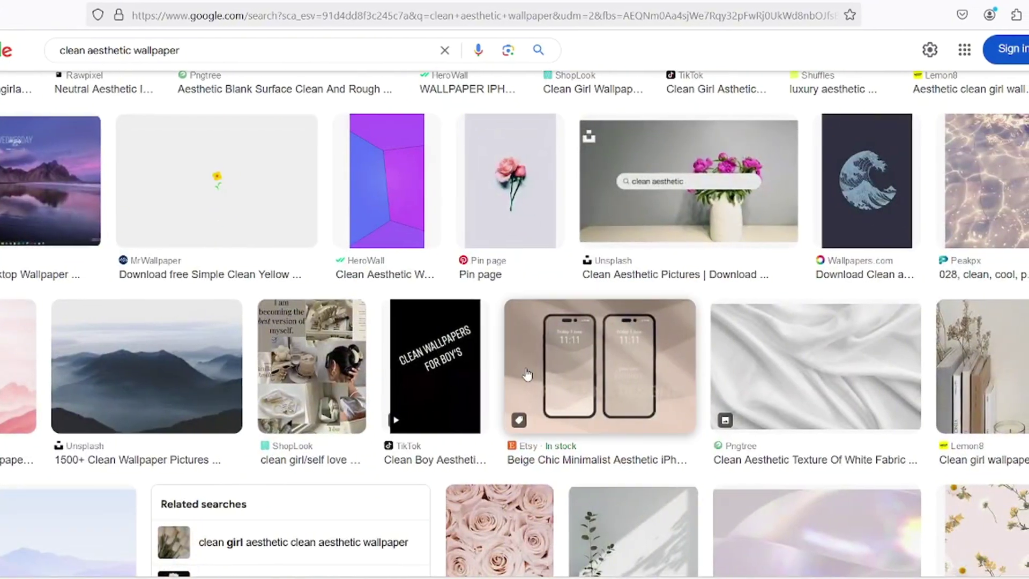
Set the misty-mountains image as the desktop background.
left_click(143, 352)
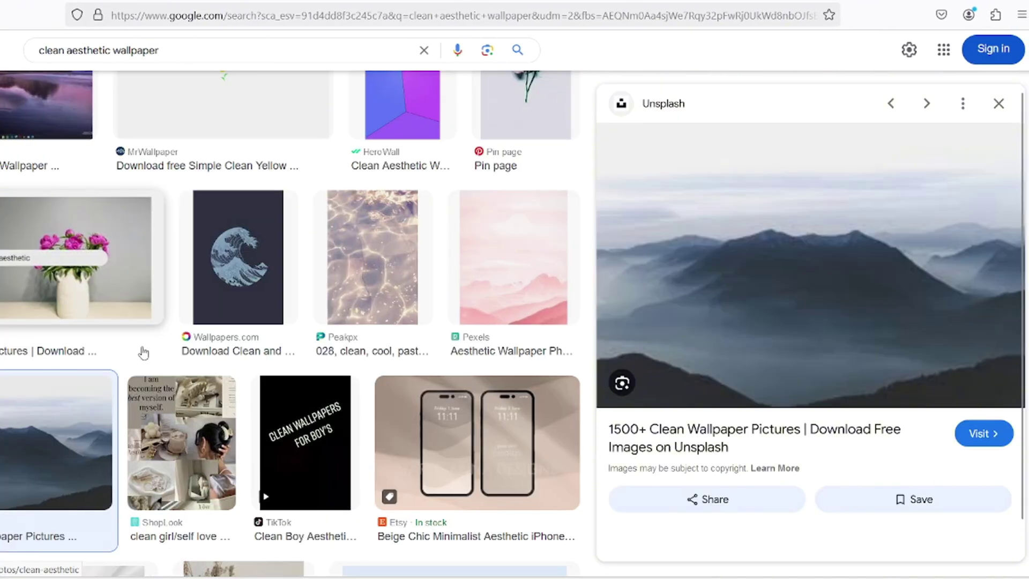
right_click(727, 326)
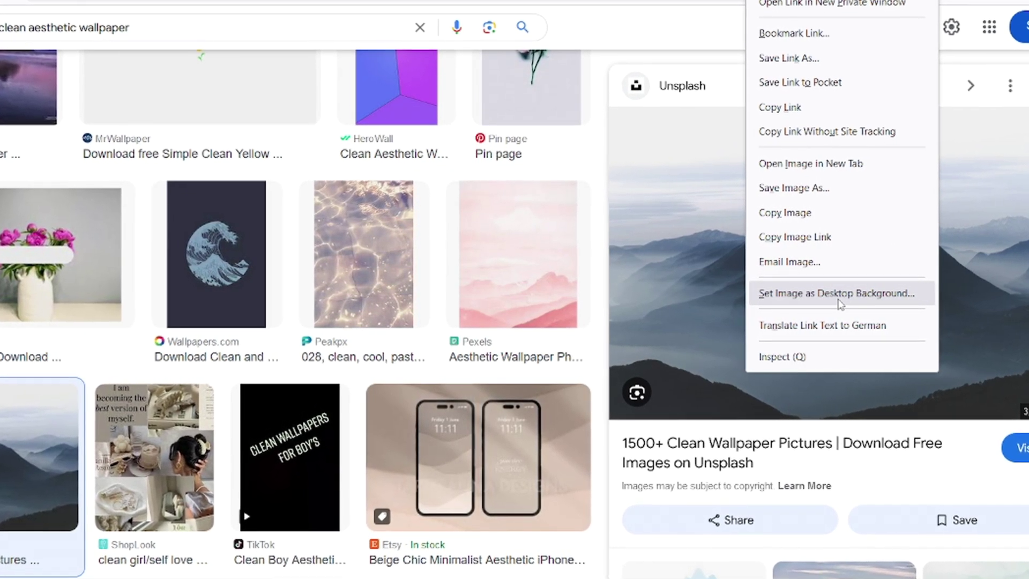
left_click(829, 302)
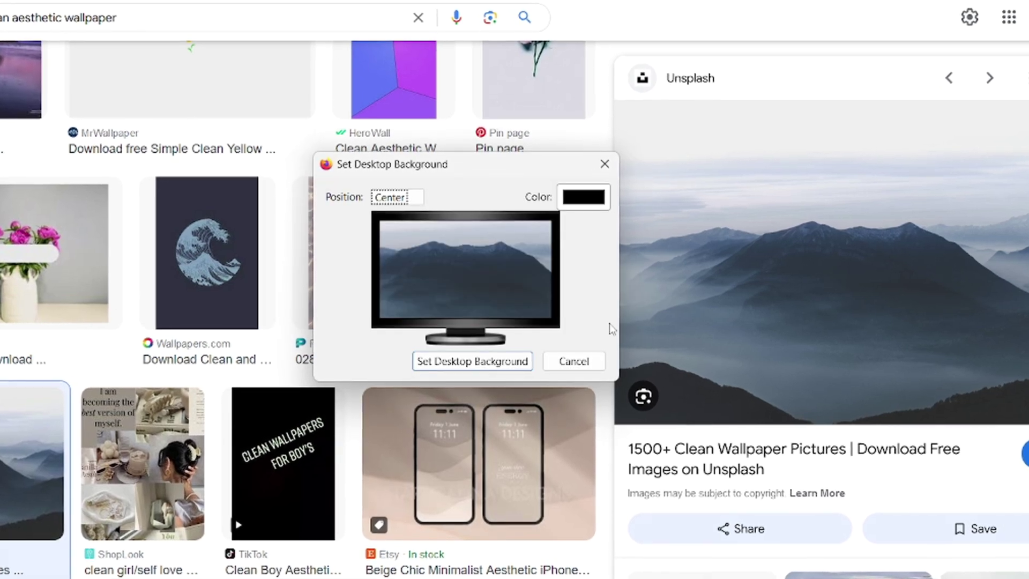
left_click(518, 370)
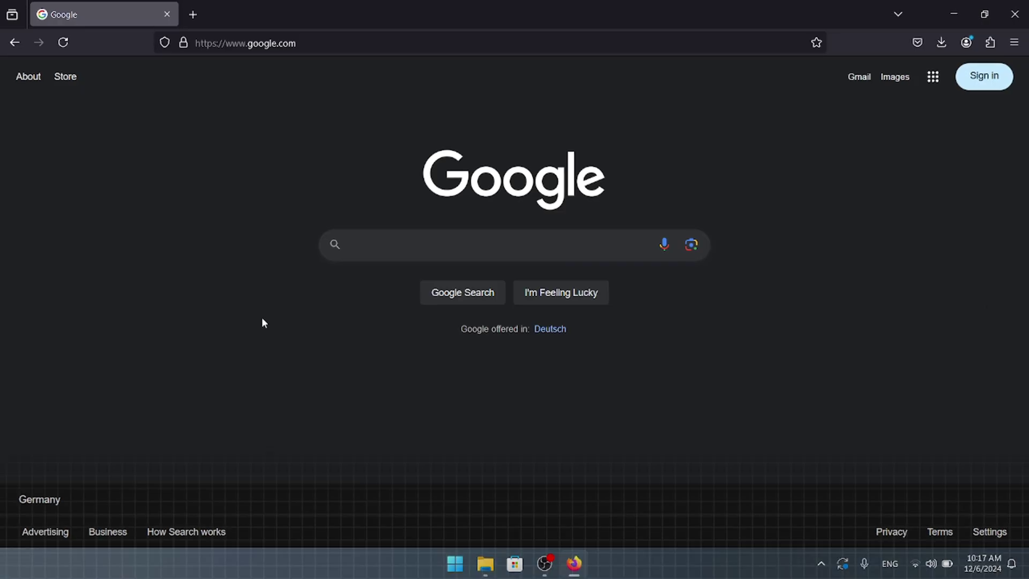
Search Google for 'Windhawk'.
type("Windhawk")
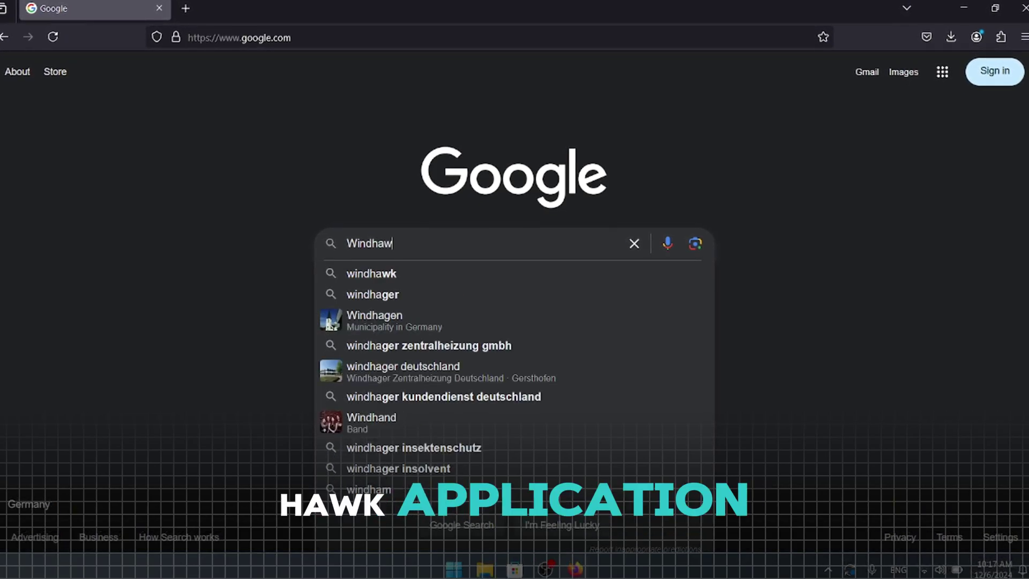
key("Return")
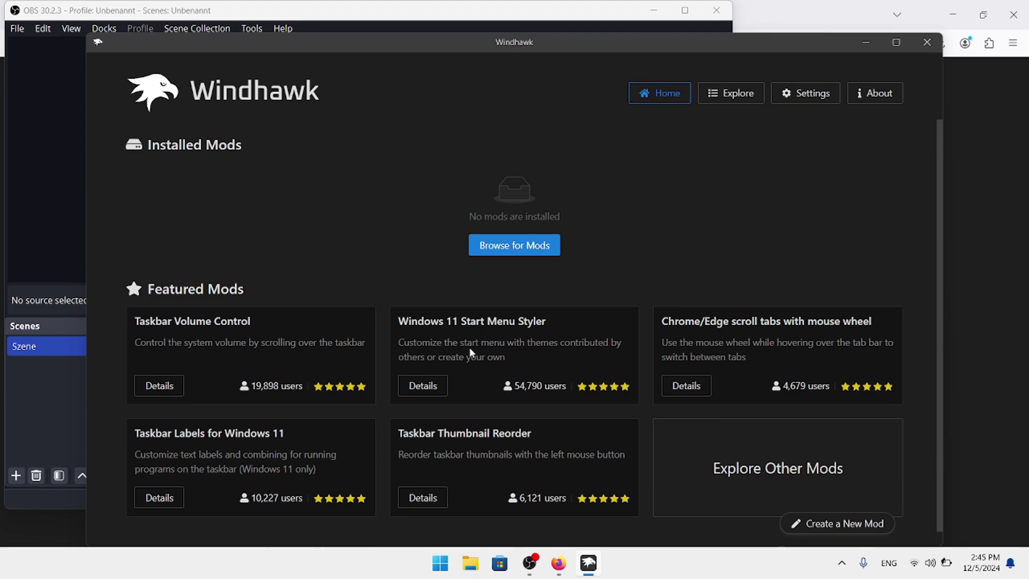
Install the Windows 11 Start Menu Styler mod, accepting the risk warning.
left_click(440, 386)
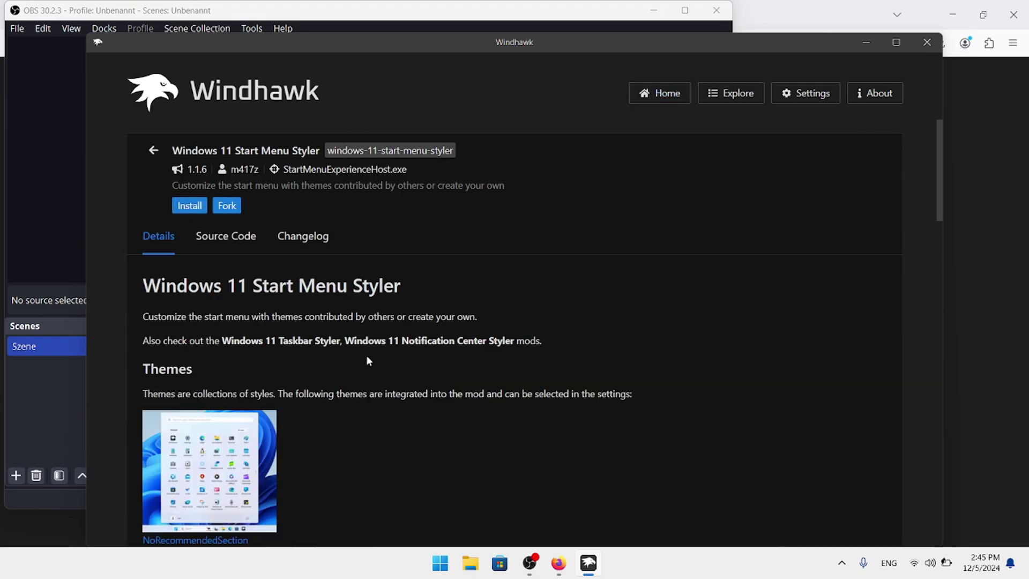
left_click(189, 206)
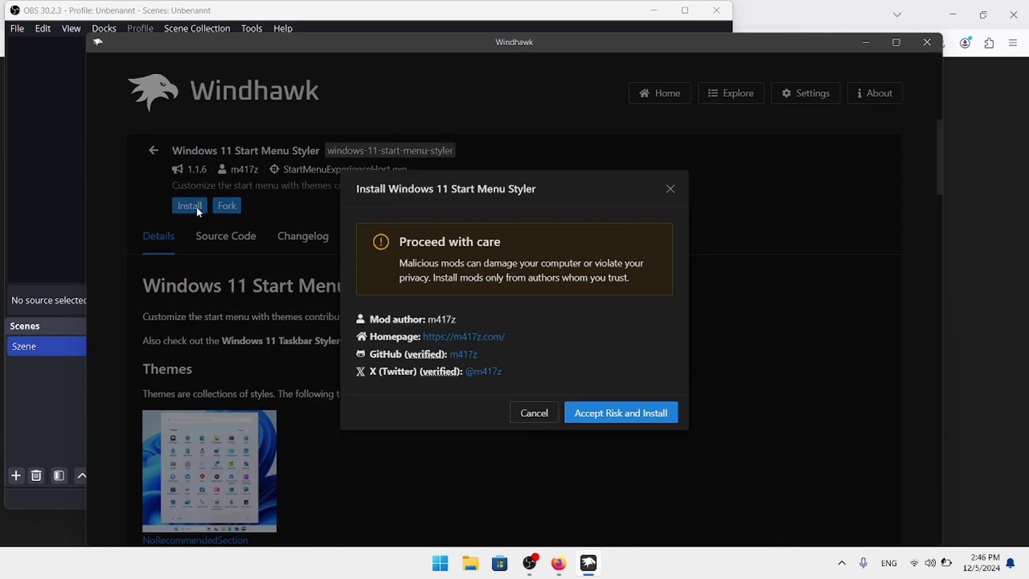
left_click(587, 410)
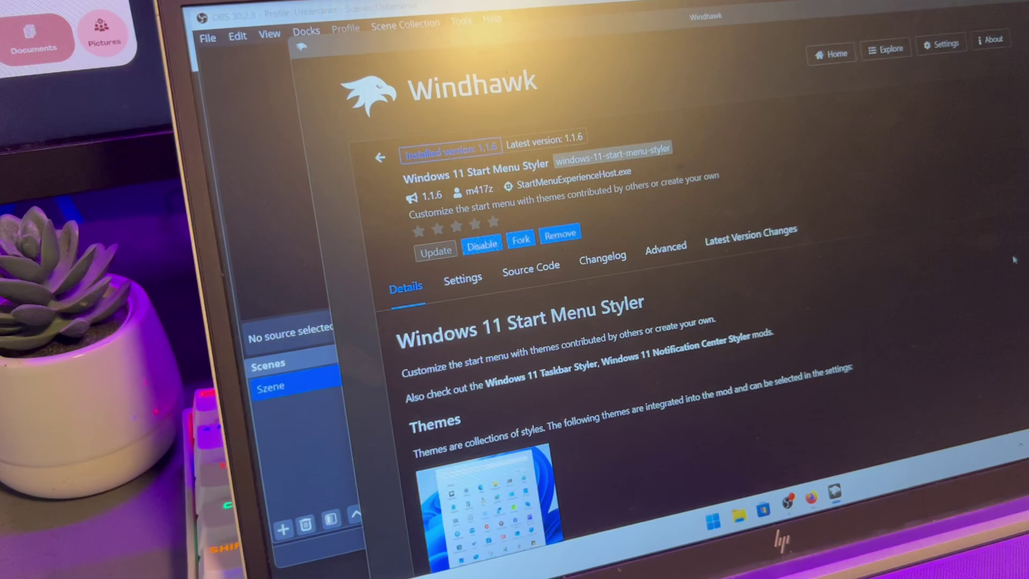
Set the Start Menu Styler theme to TranslucentStartMenu and save settings.
left_click(462, 278)
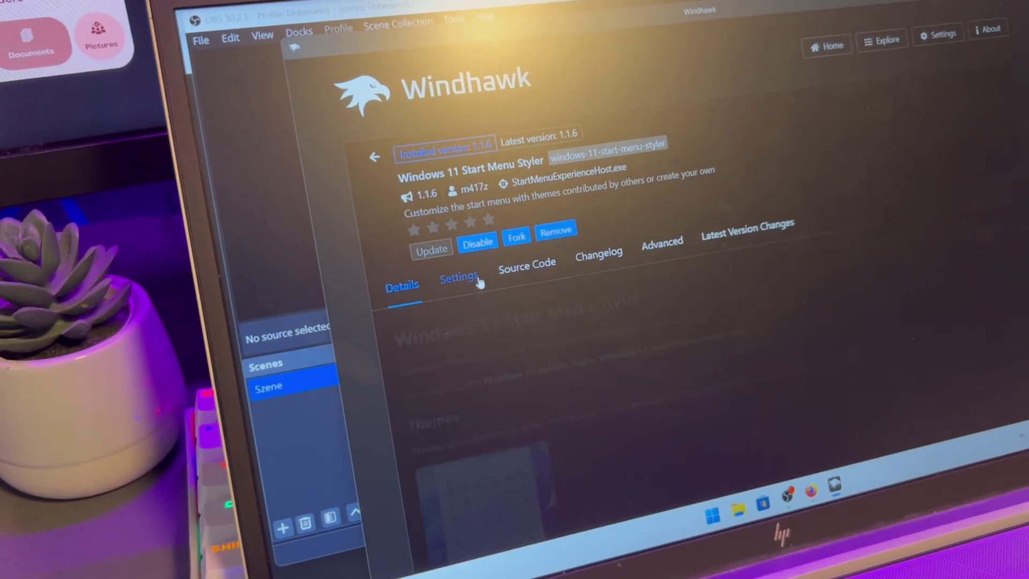
left_click(491, 413)
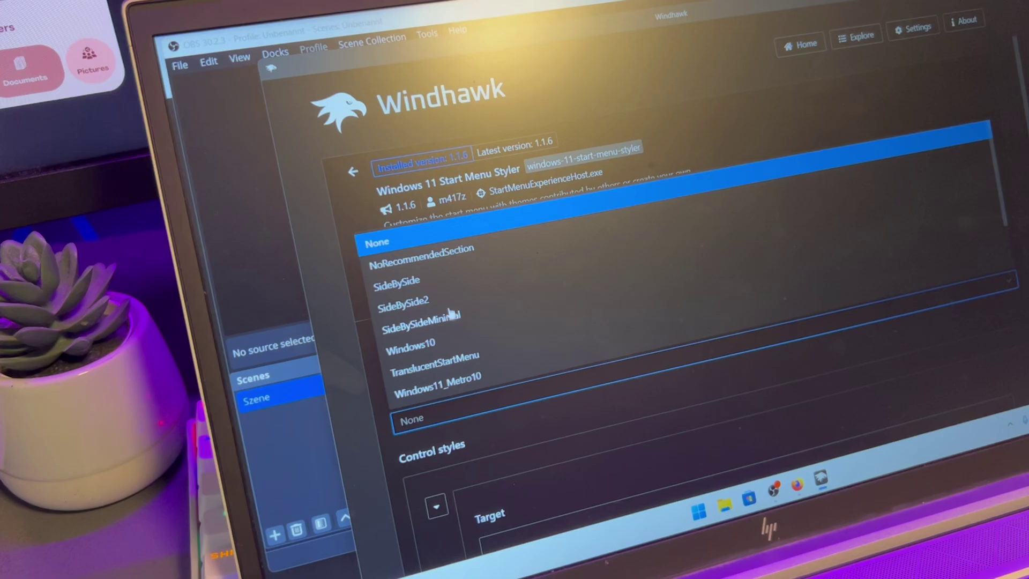
left_click(427, 365)
left_click(422, 335)
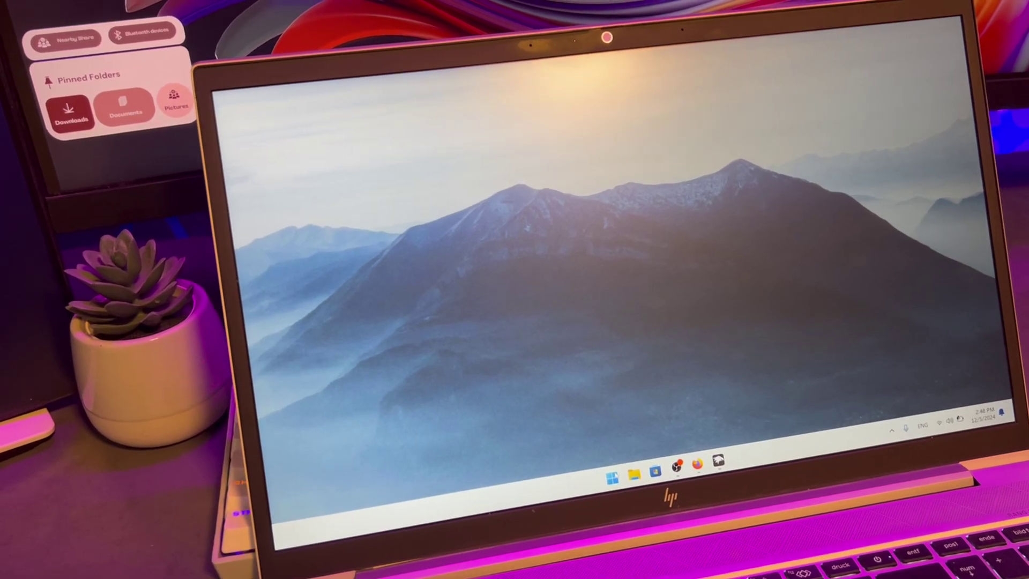
Reopen the Start menu to check its translucent look.
left_click(617, 478)
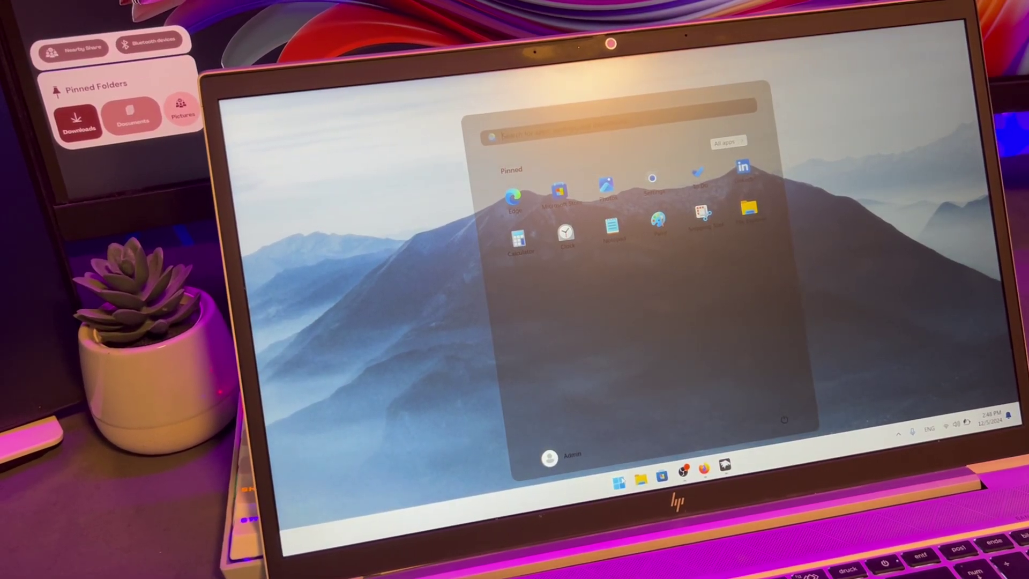
left_click(620, 481)
left_click(621, 484)
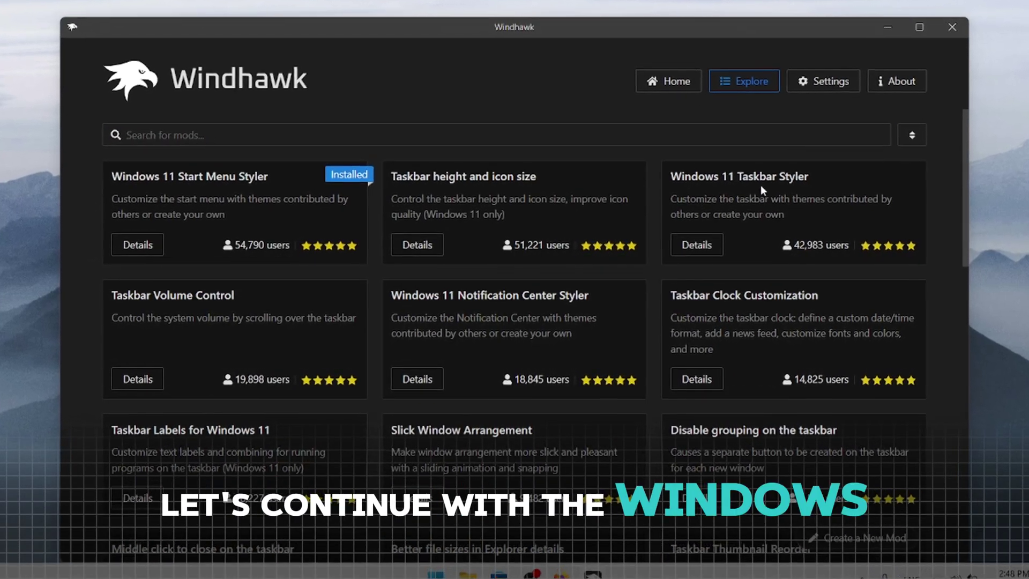
Install the Windows 11 Taskbar Styler mod, accepting the risk warning.
left_click(709, 245)
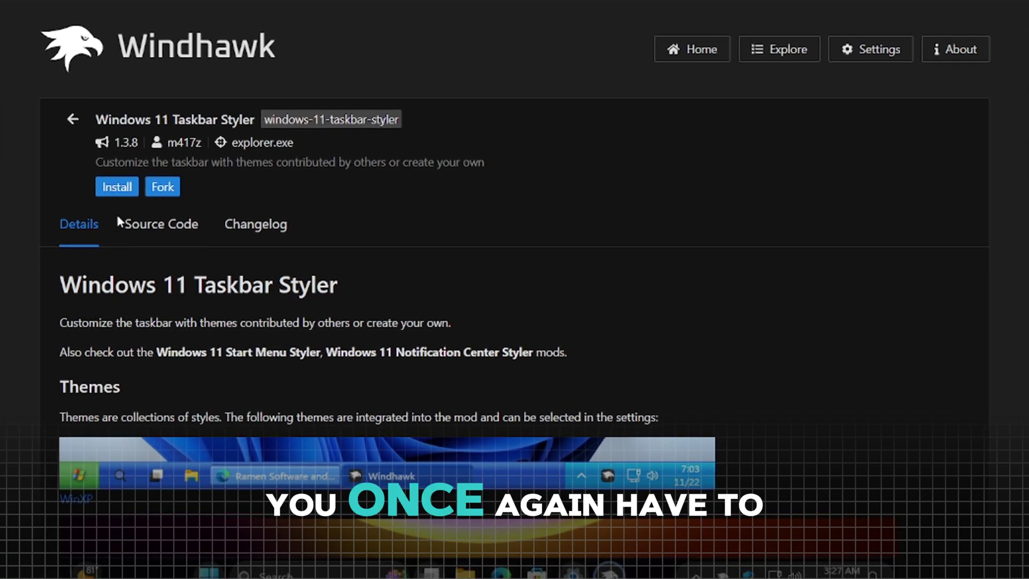
left_click(117, 186)
left_click(641, 464)
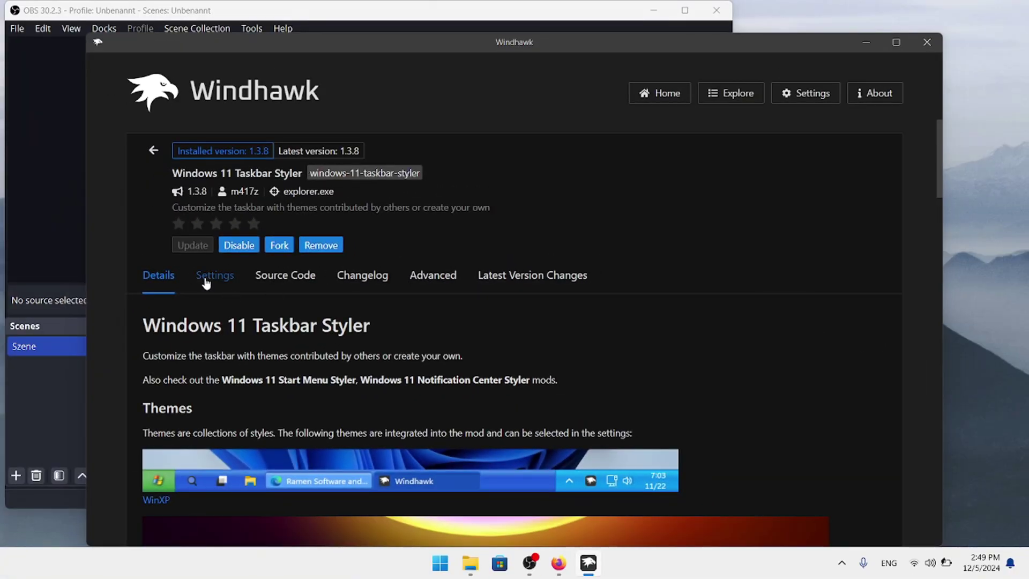
Set the Taskbar Styler theme to TranslucentTaskbar and save settings.
left_click(206, 283)
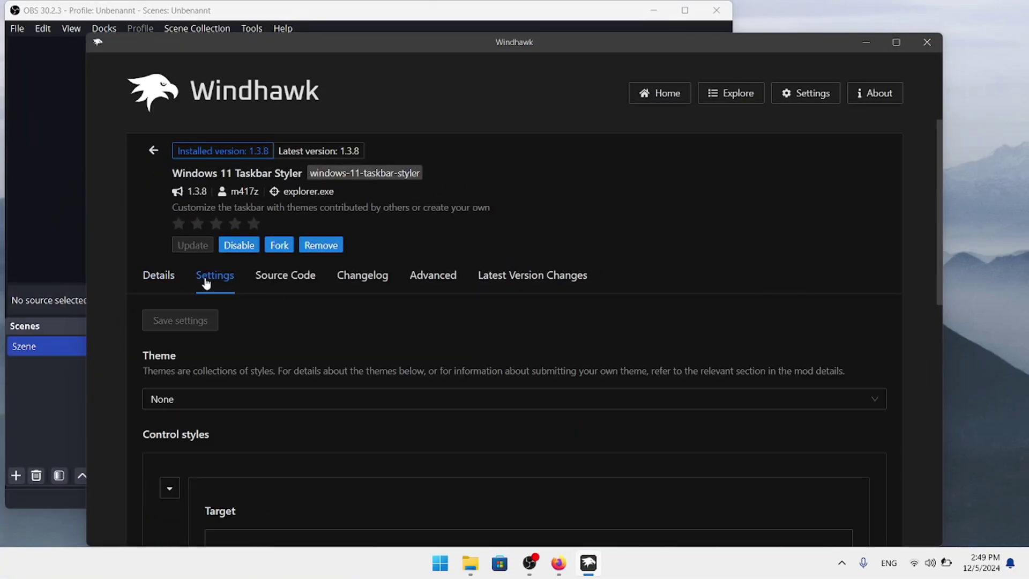
left_click(232, 400)
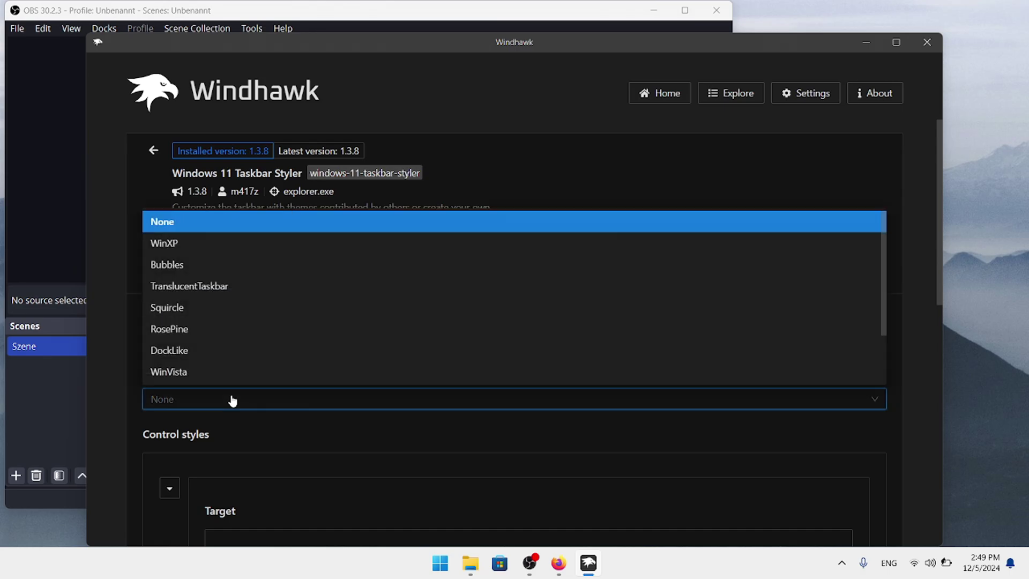
left_click(236, 286)
left_click(192, 320)
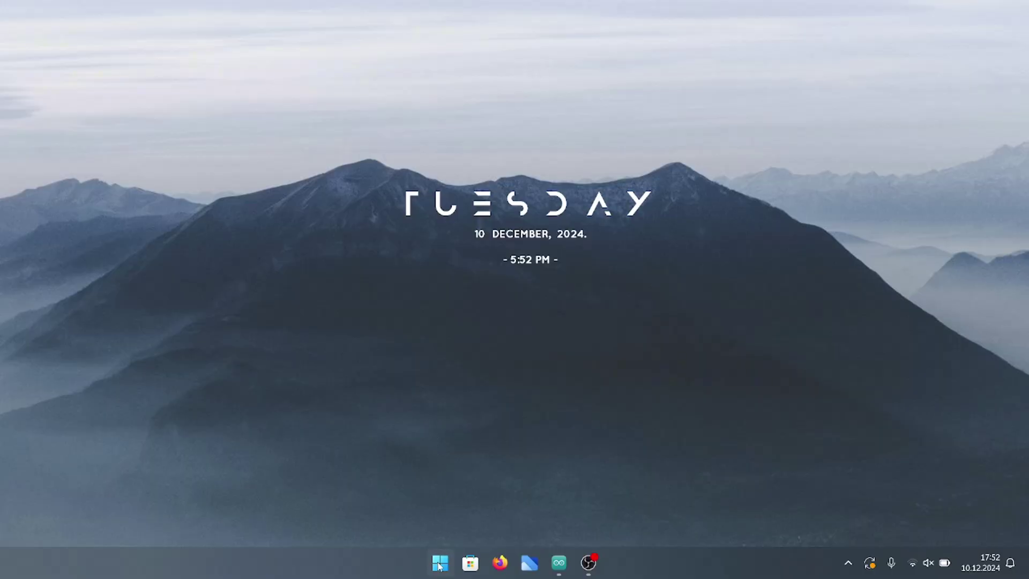
Launch Task Manager and expand the Windhawk (32 Bit) process group in Processes.
right_click(439, 565)
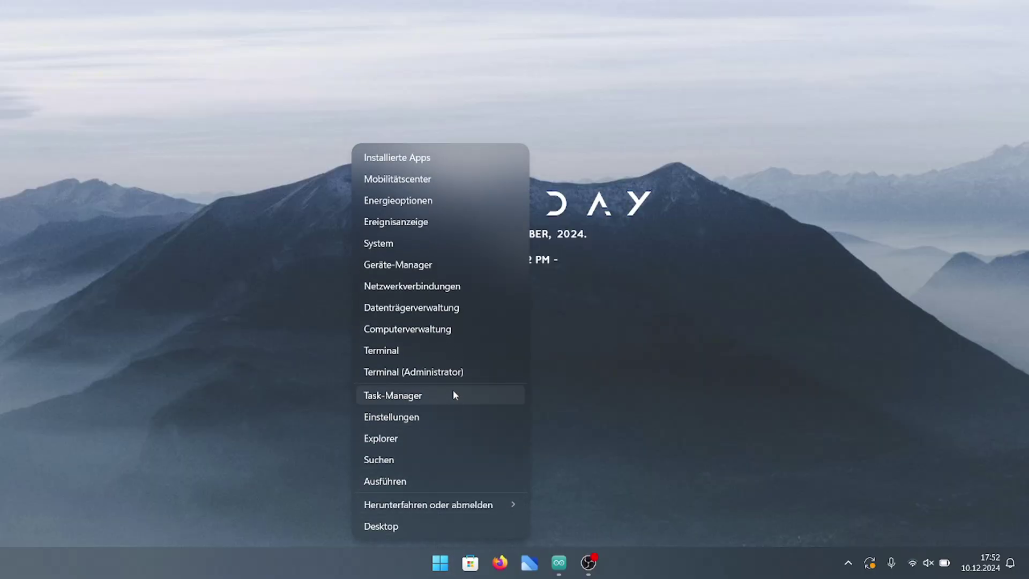
left_click(454, 395)
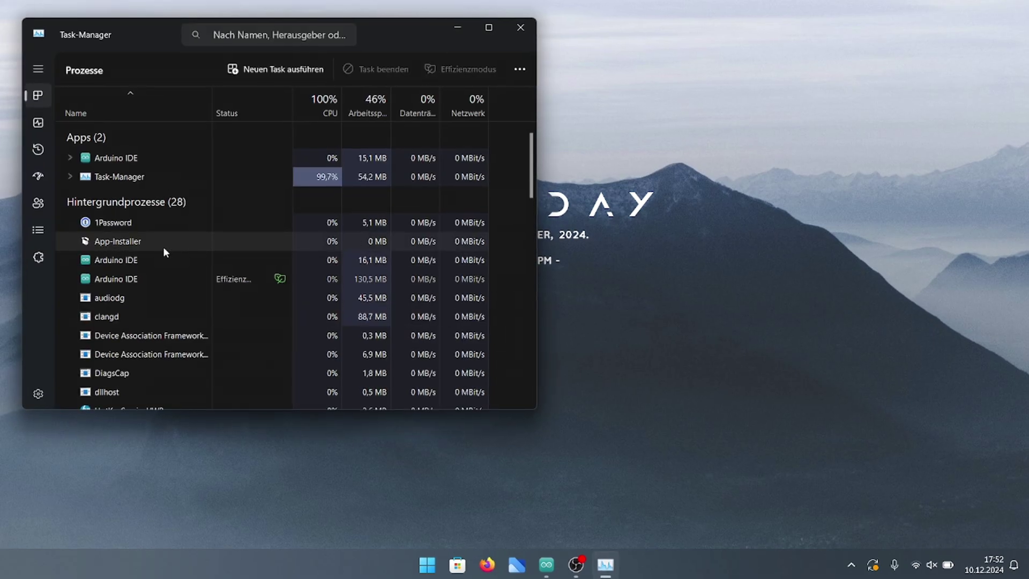
scroll(162, 246, "down", 8)
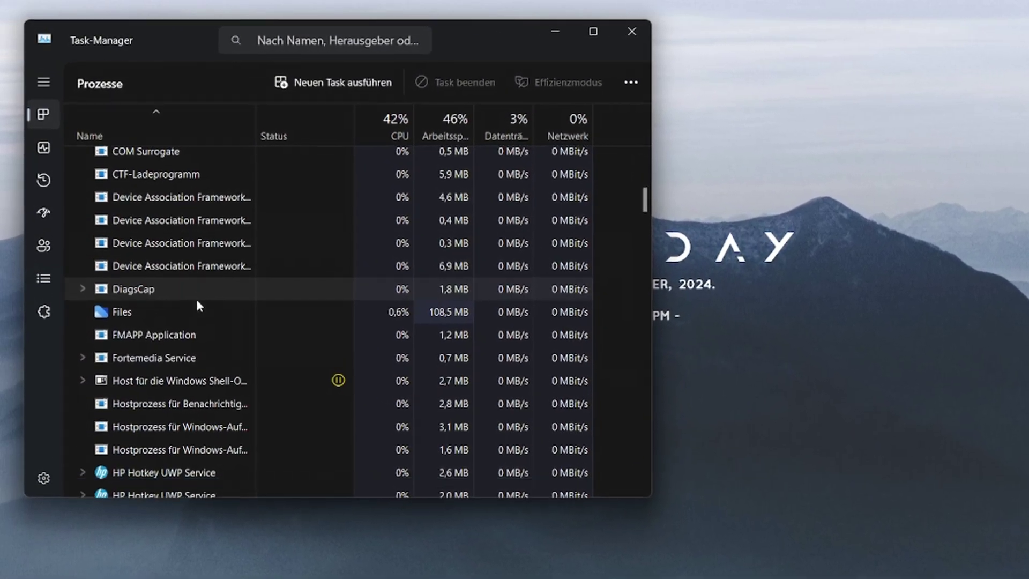
scroll(197, 304, "down", 9)
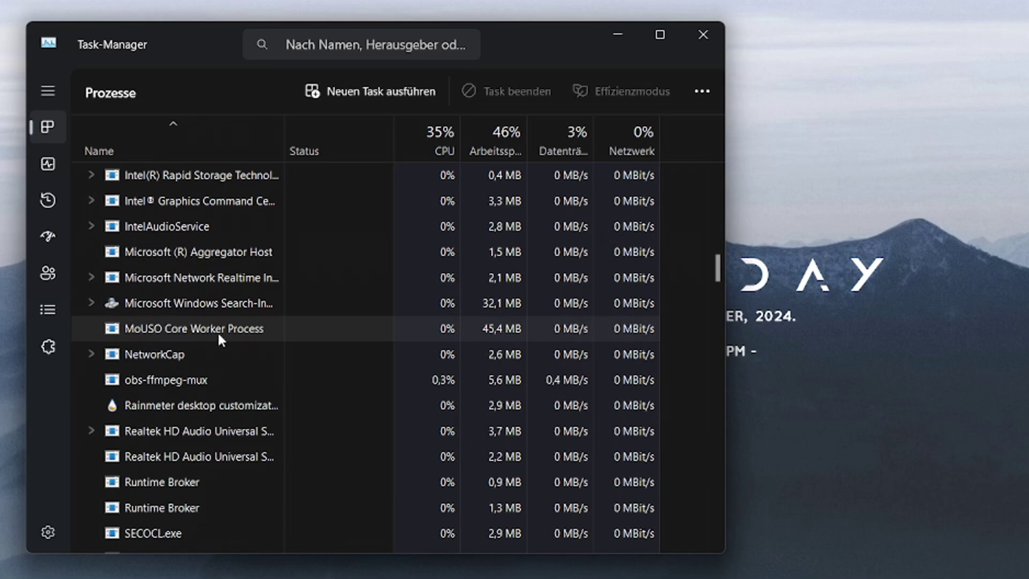
scroll(217, 330, "down", 6)
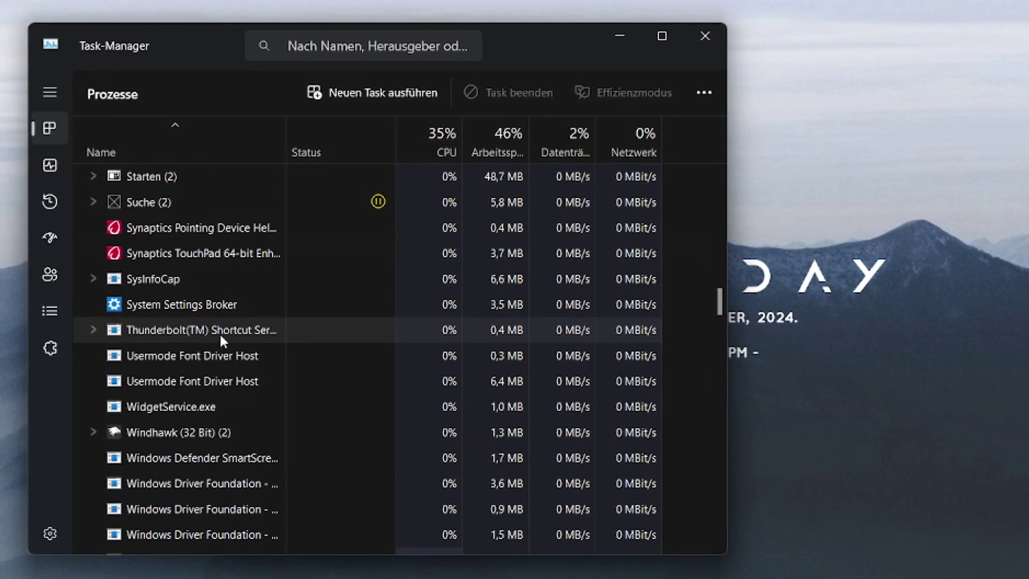
left_click(189, 423)
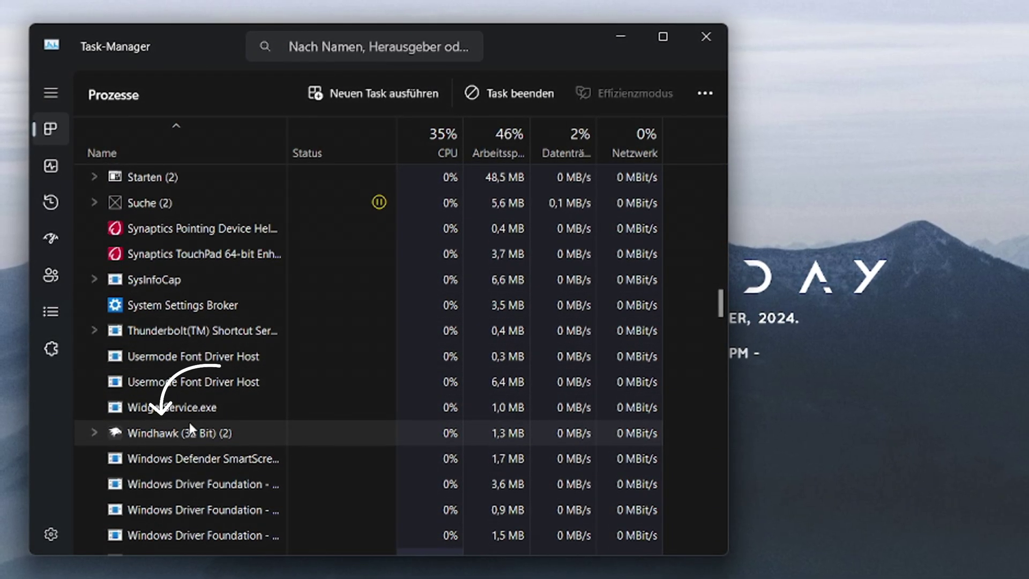
left_click(95, 432)
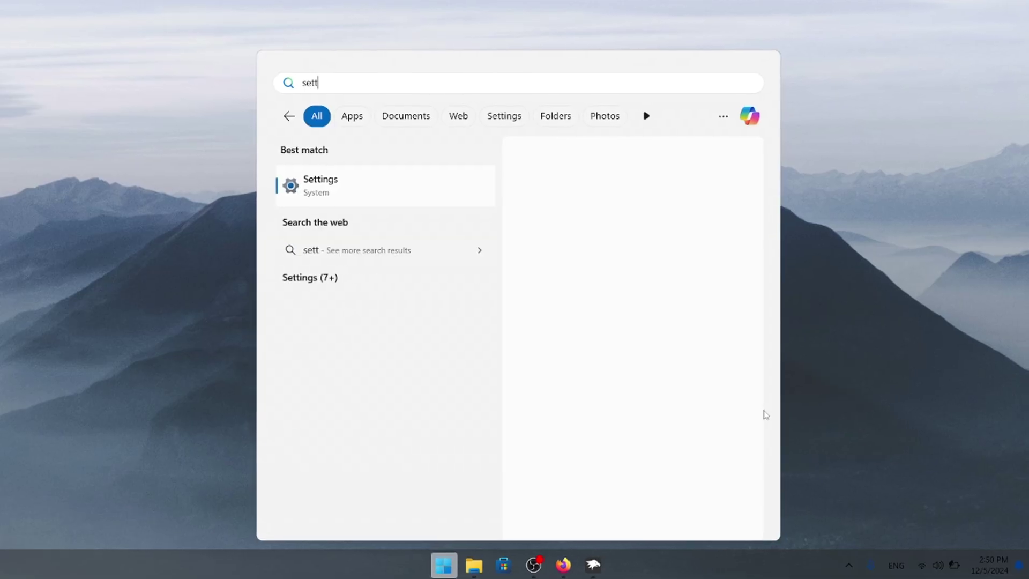
Switch Windows to Dark mode under Personalization > Colors.
key("Return")
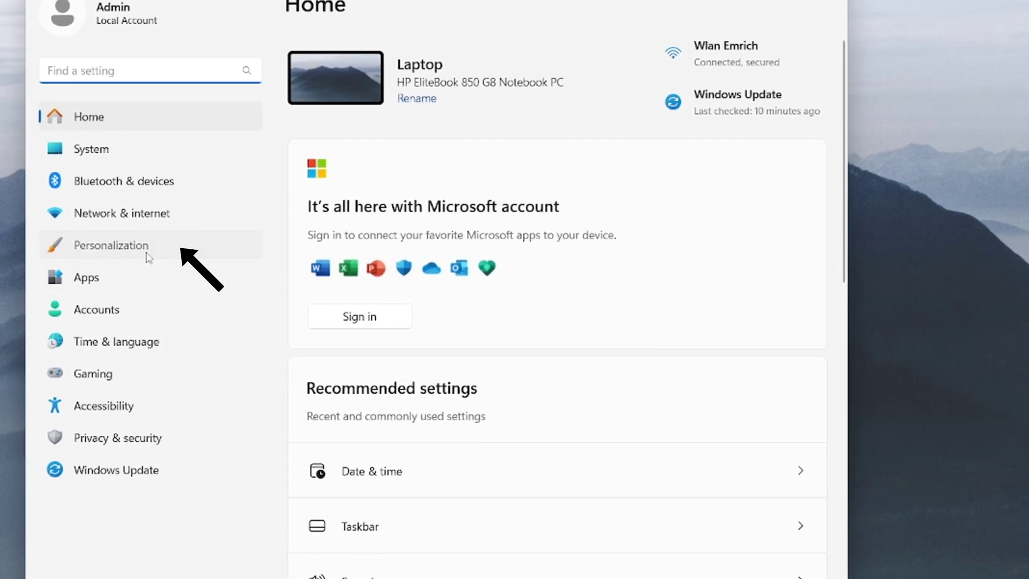
left_click(134, 245)
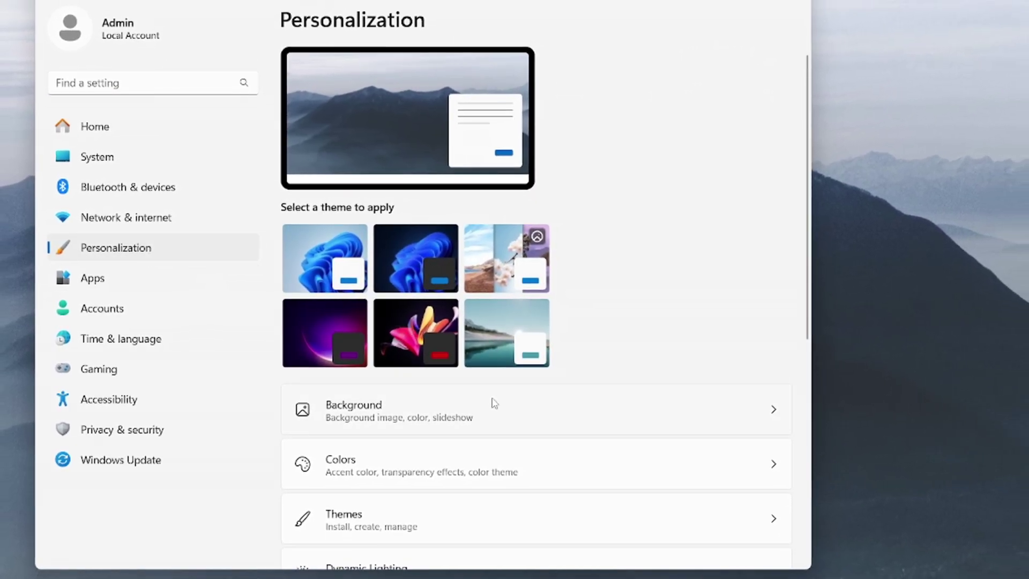
scroll(494, 403, "down", 2)
left_click(494, 402)
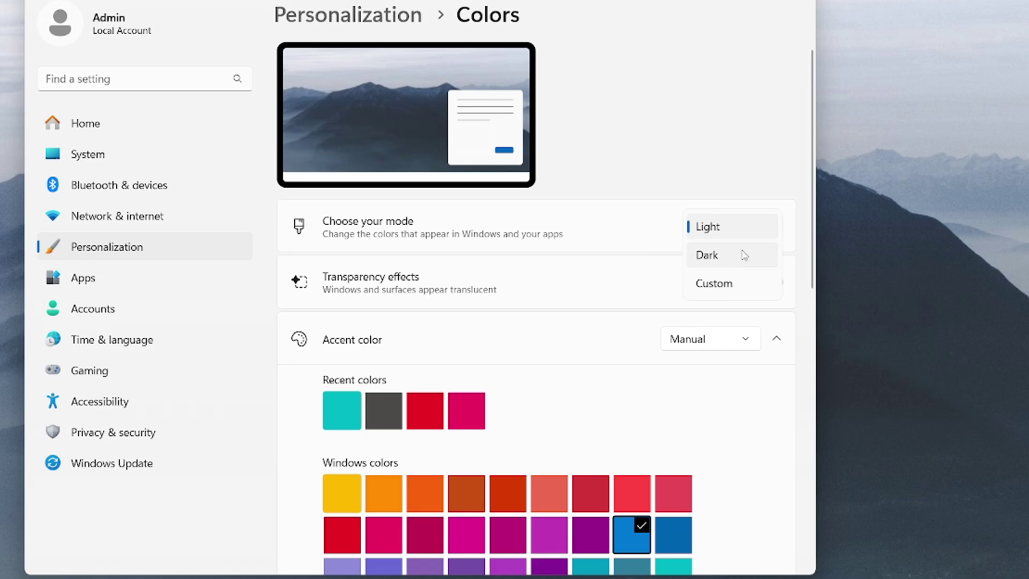
left_click(741, 262)
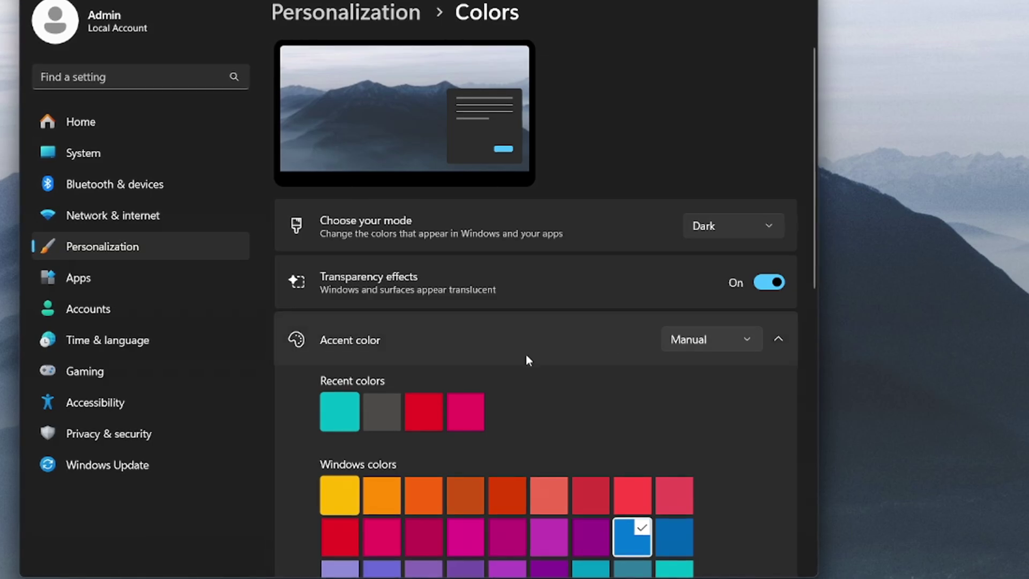
Set the accent colour to Automatic, briefly try gold, then revert to Automatic.
scroll(589, 396, "down", 1)
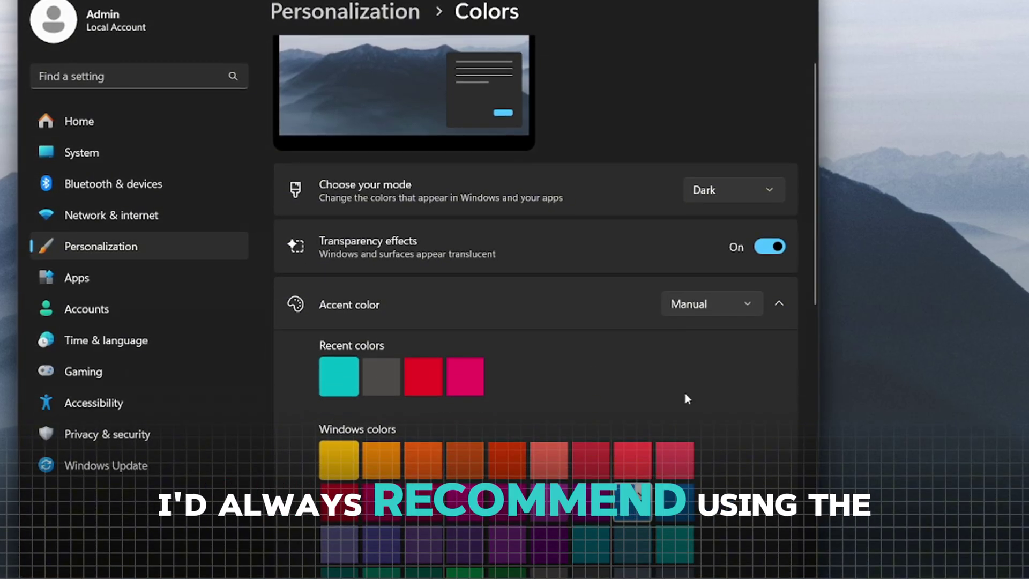
left_click(739, 300)
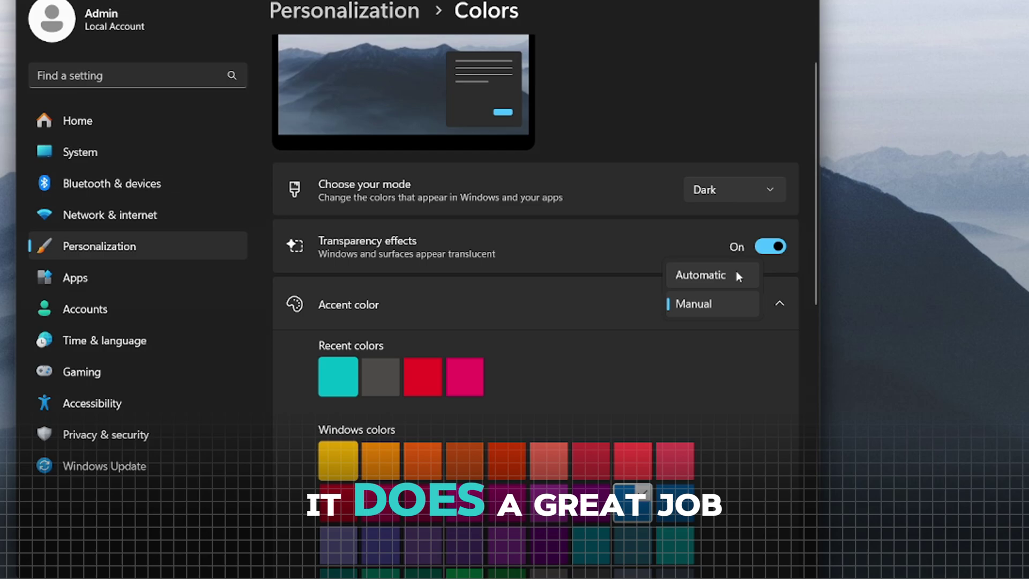
left_click(735, 272)
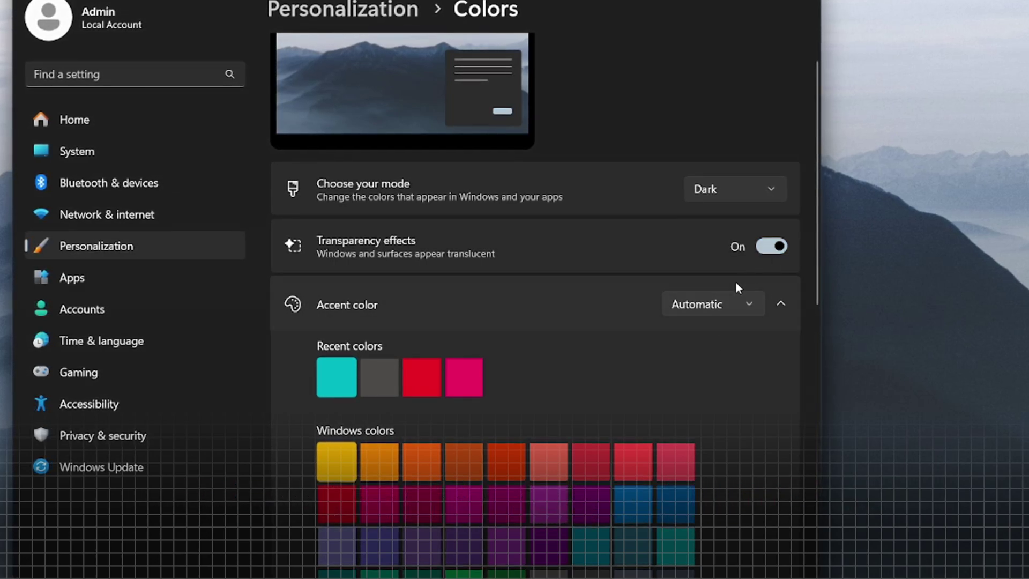
left_click(384, 459)
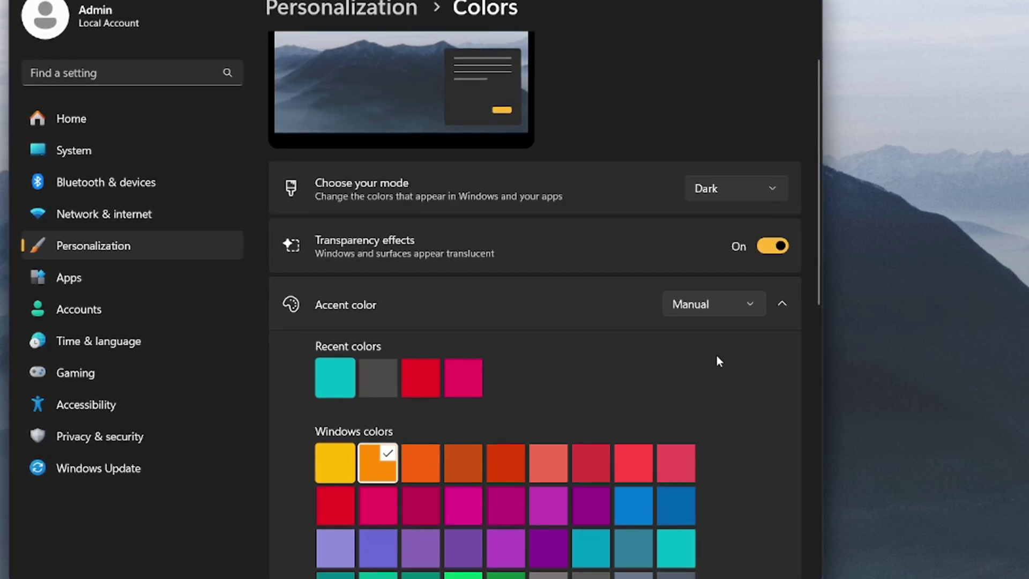
left_click(732, 309)
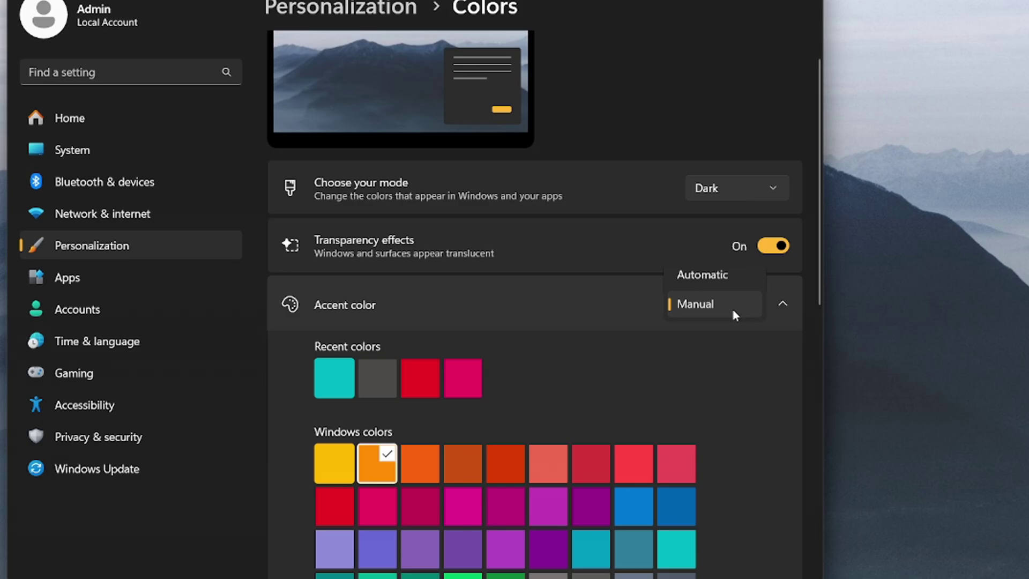
left_click(707, 274)
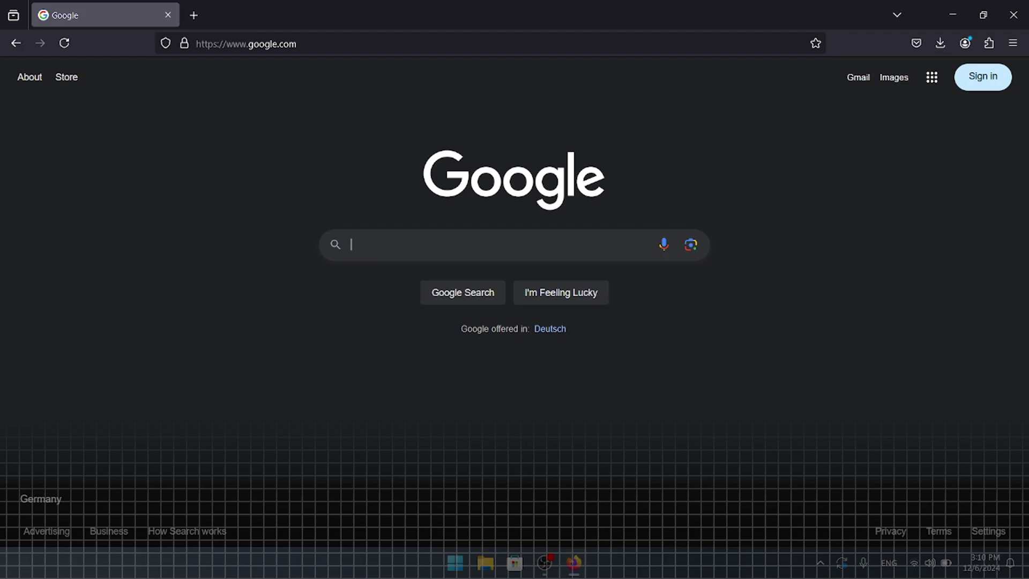
Search Google for 'files v3' and follow the Announcing Files v3 post to its download page.
type("files v3")
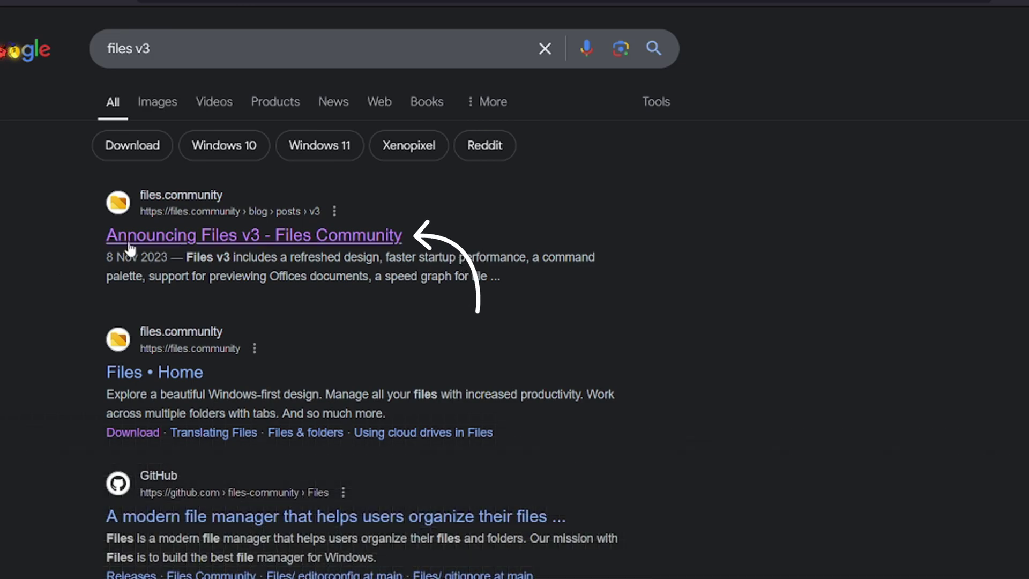
left_click(128, 241)
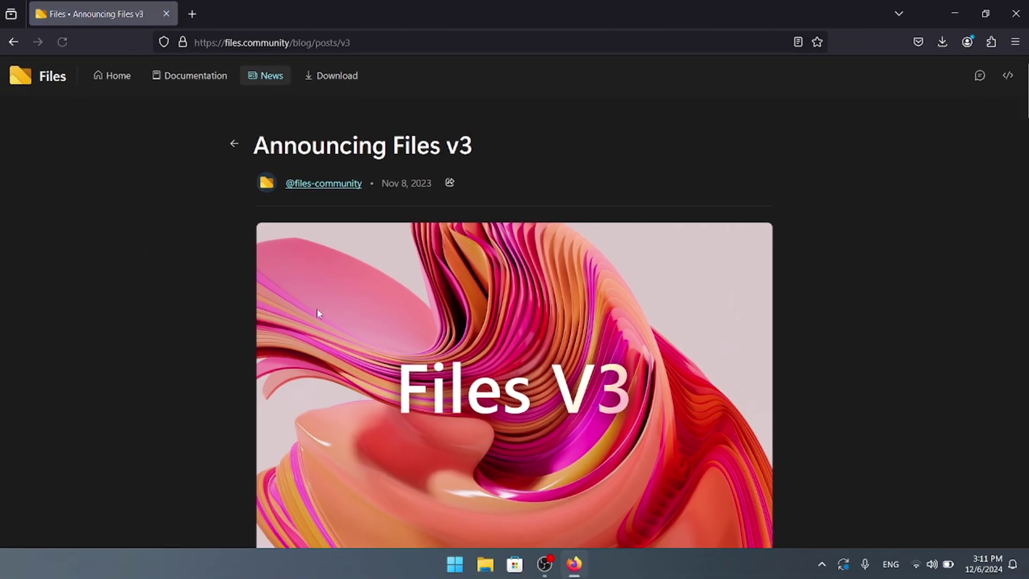
scroll(318, 313, "down", 20)
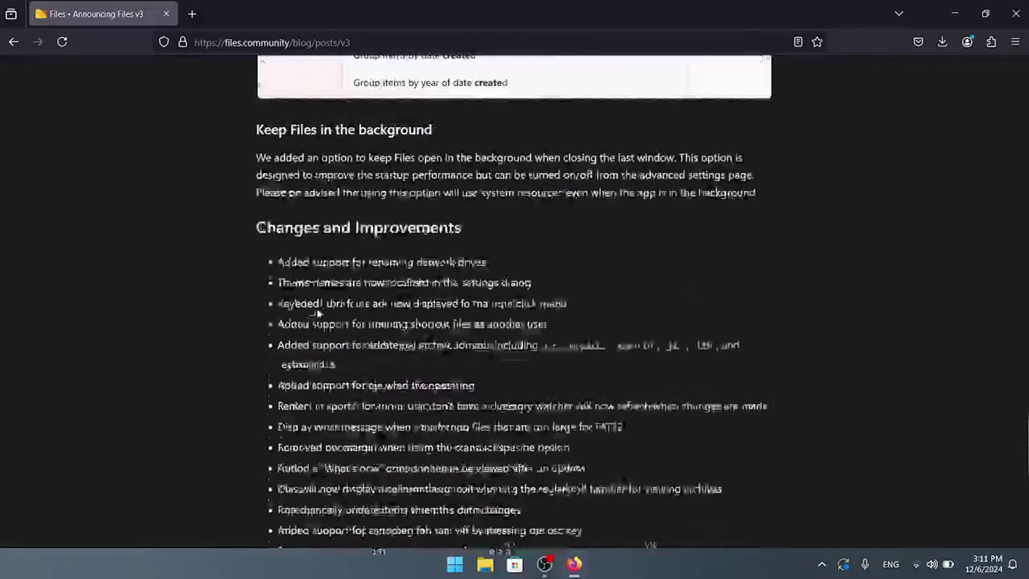
scroll(317, 313, "down", 3)
scroll(317, 313, "up", 2)
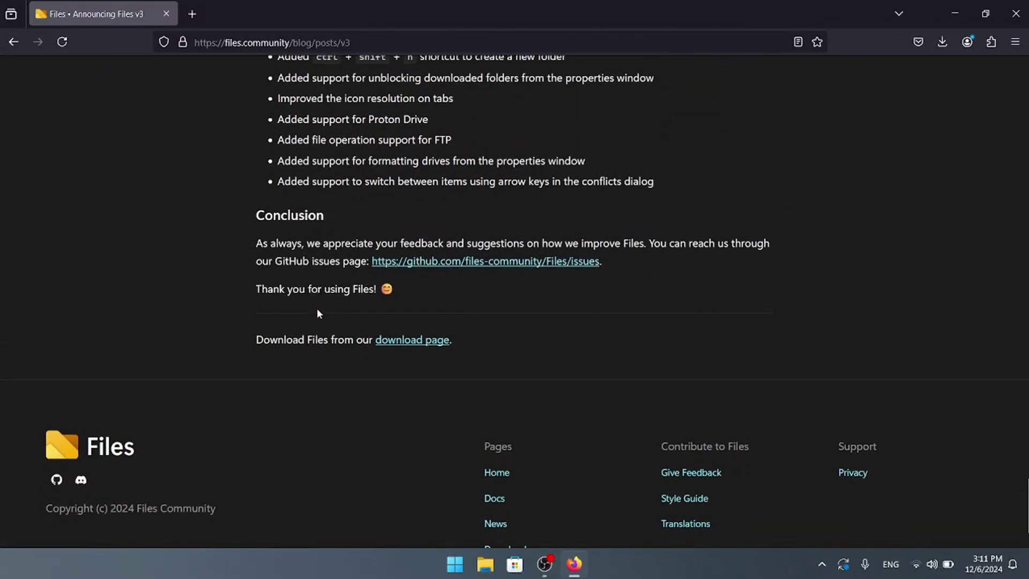
left_click(406, 343)
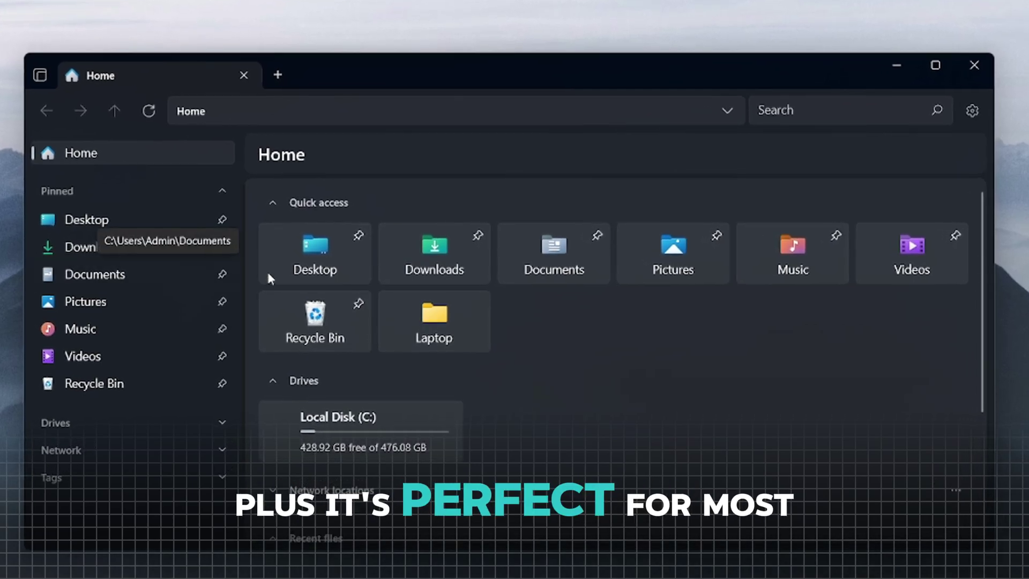
Close the File Explorer window on the right so only Files remains.
scroll(390, 377, "down", 3)
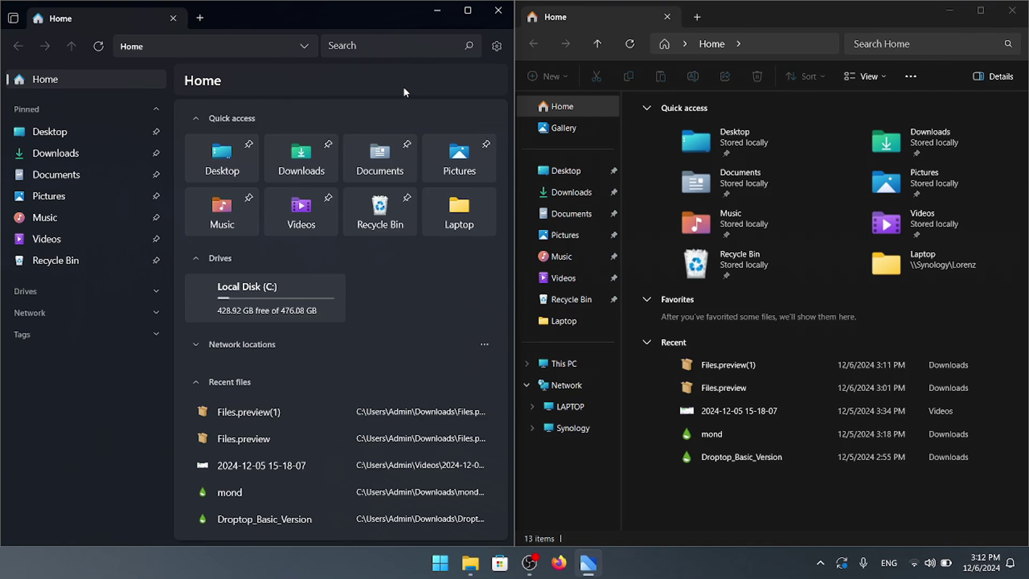
left_click(1012, 11)
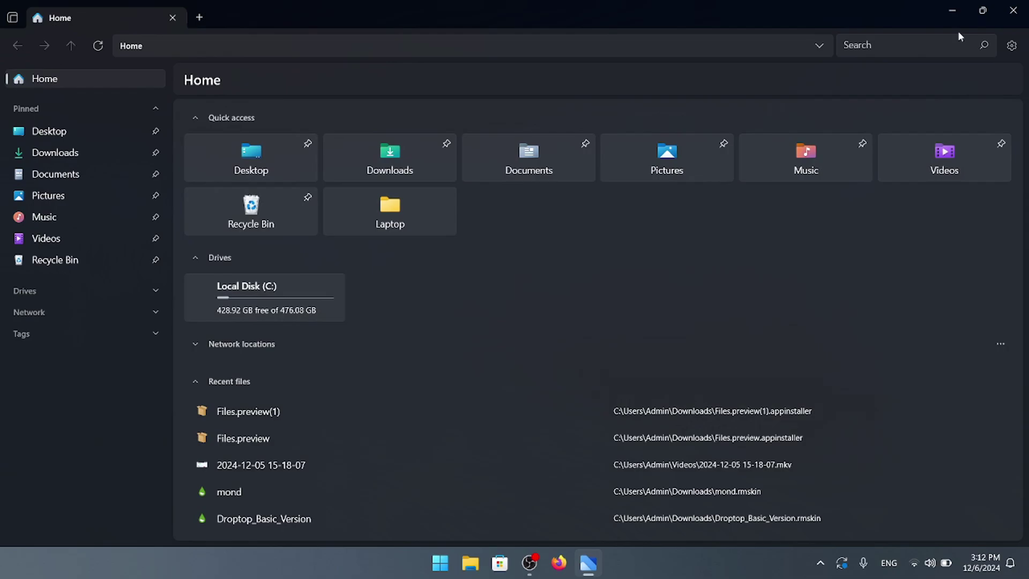
In Files Settings > Appearance, choose Thin Acrylic backdrop and the Blue Gray background, then close Settings.
left_click(1001, 46)
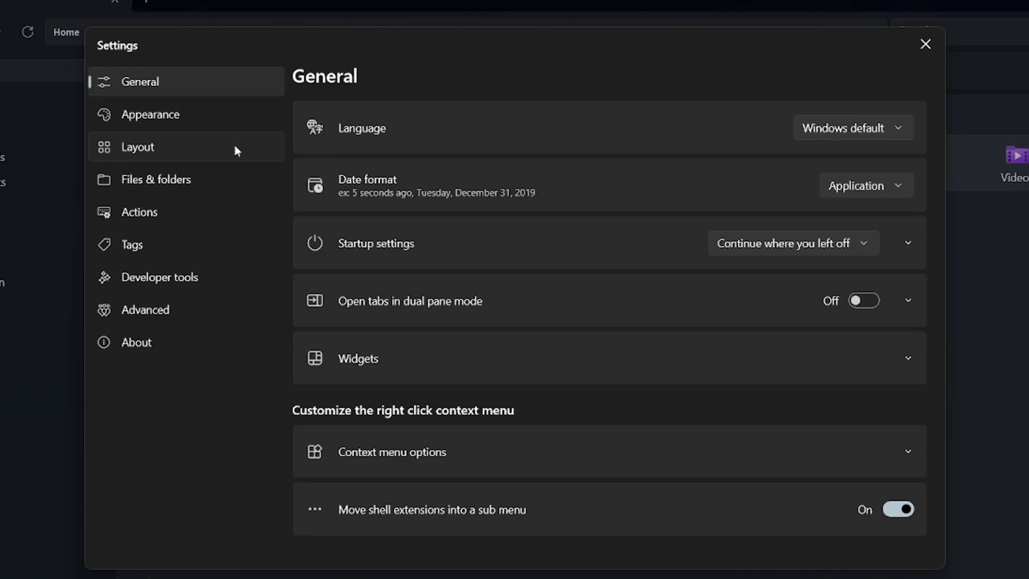
left_click(274, 140)
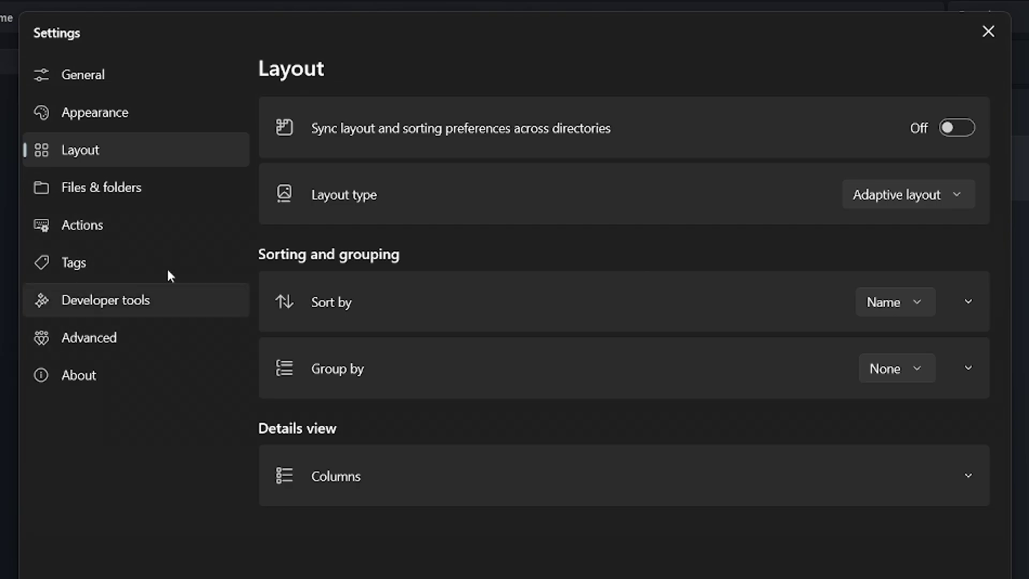
left_click(177, 126)
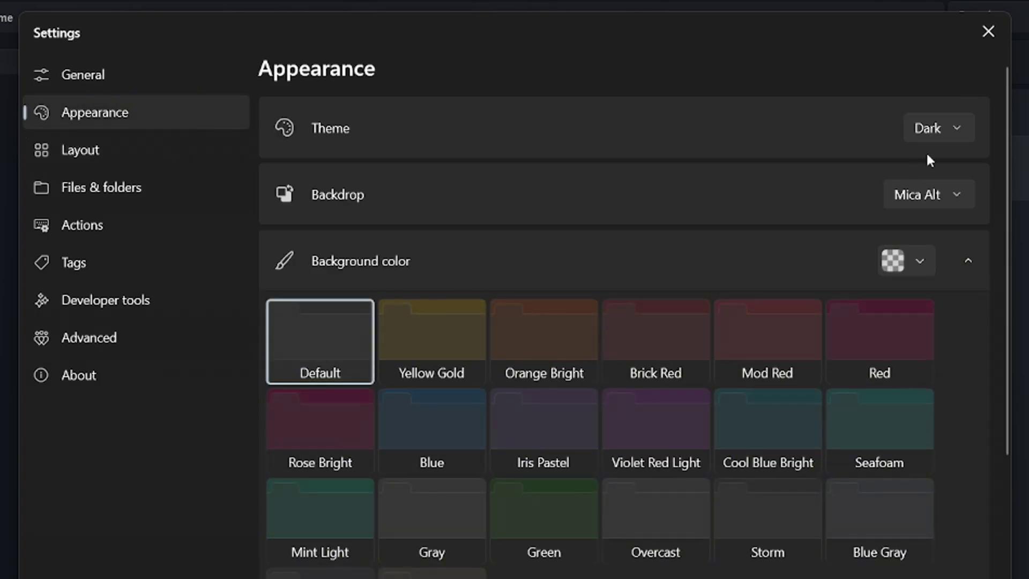
left_click(941, 192)
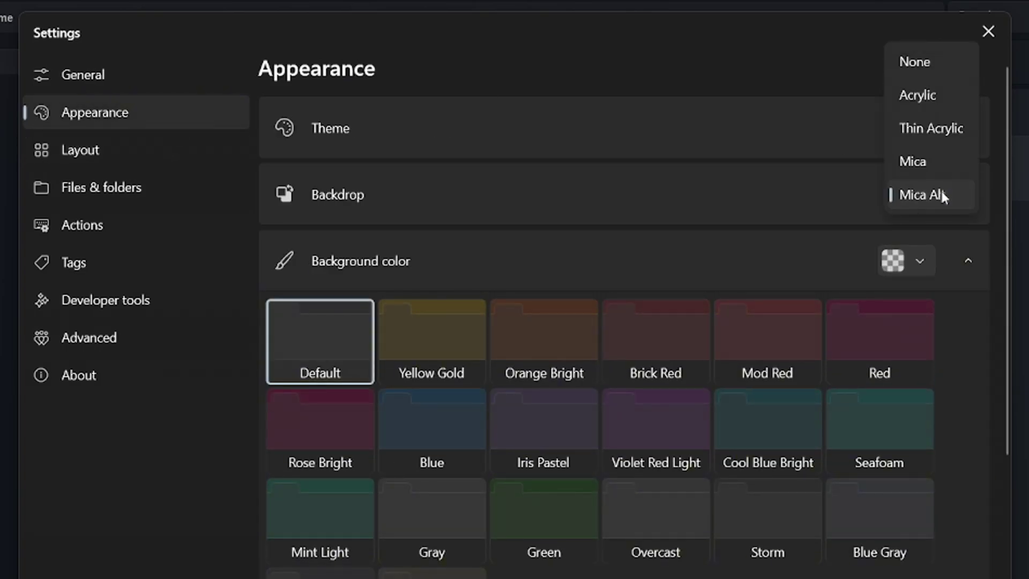
left_click(945, 128)
scroll(892, 371, "down", 2)
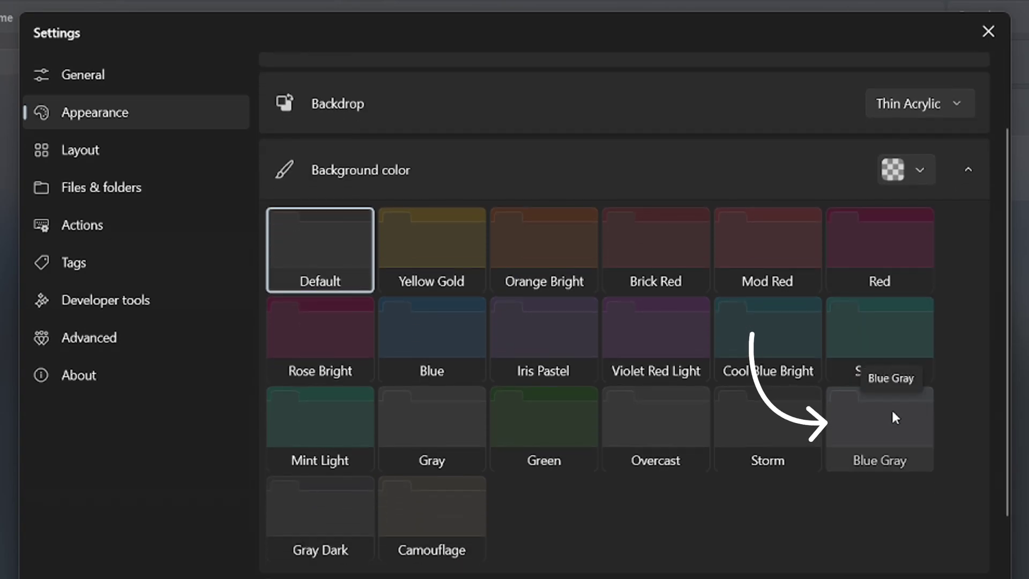
left_click(893, 416)
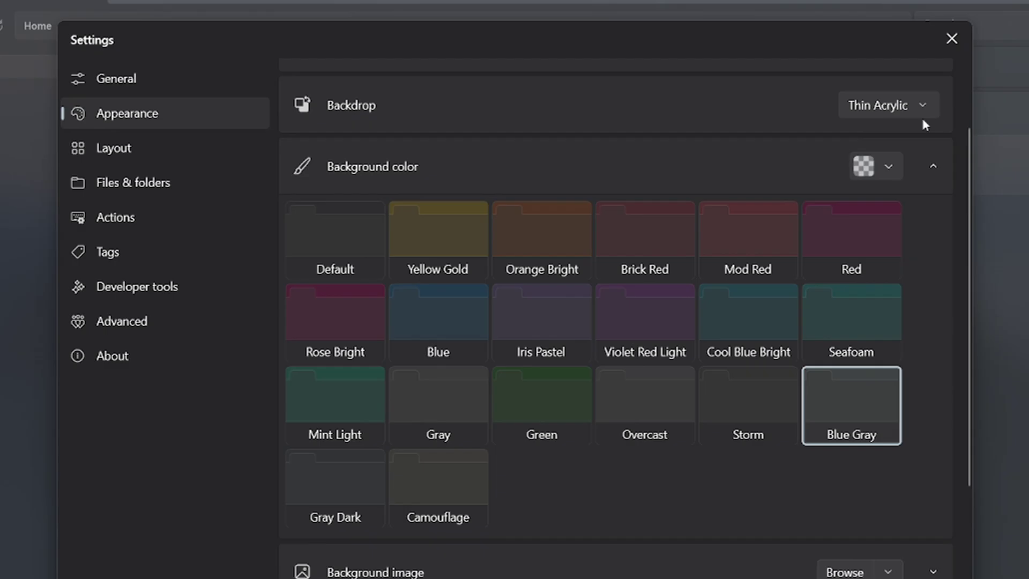
left_click(979, 33)
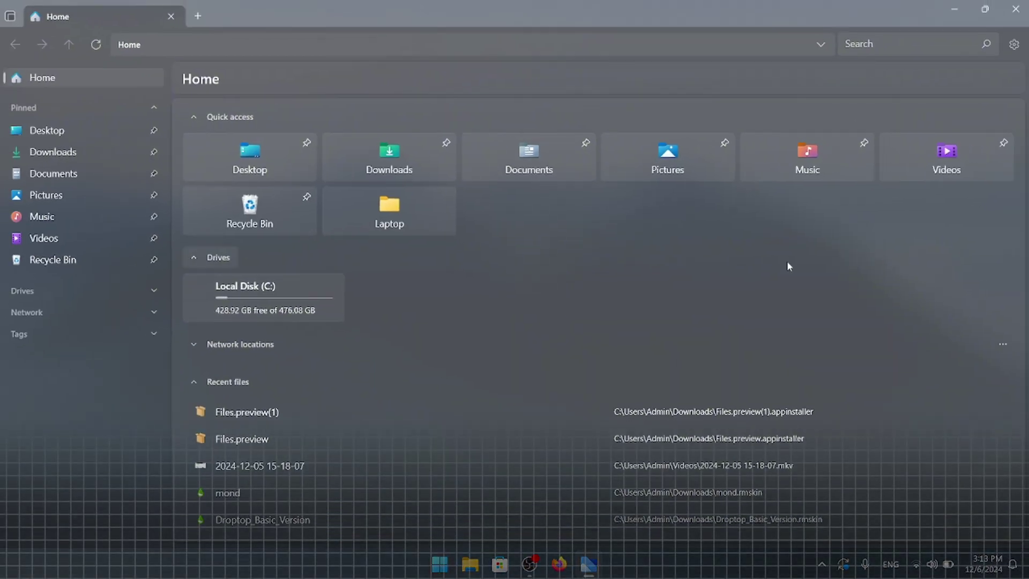
Restore down the Files window and briefly open then close the Start menu.
key("super+Down")
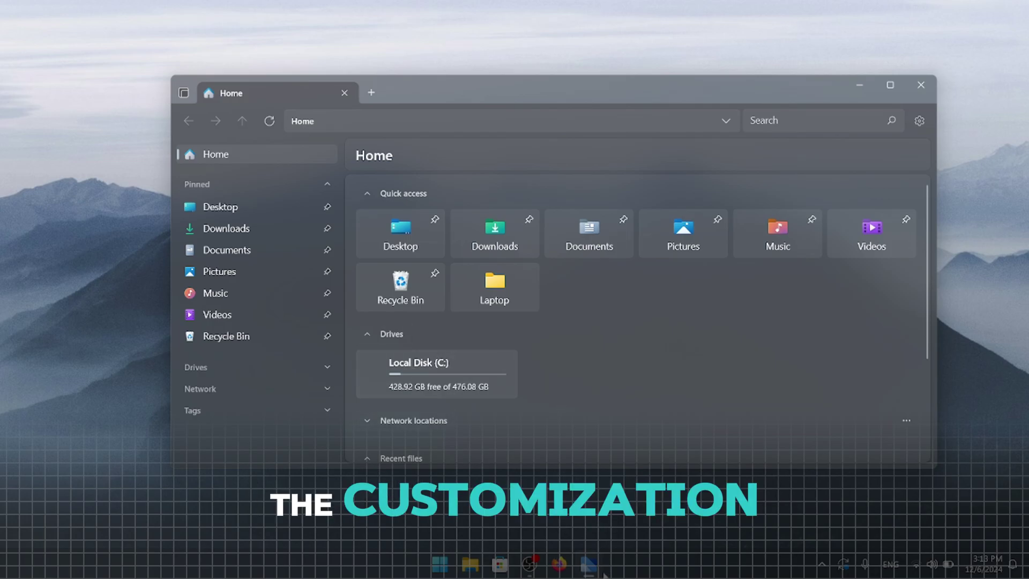
left_click(440, 562)
left_click(440, 561)
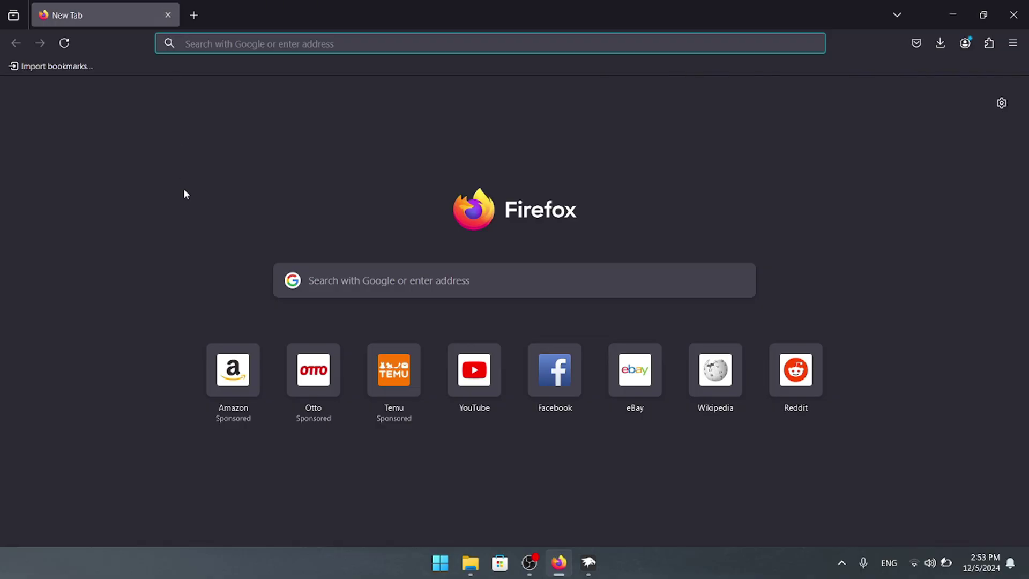
Search 'Rainmeter install' and run the standard installer from rainmeter.net.
type("Rainmeter")
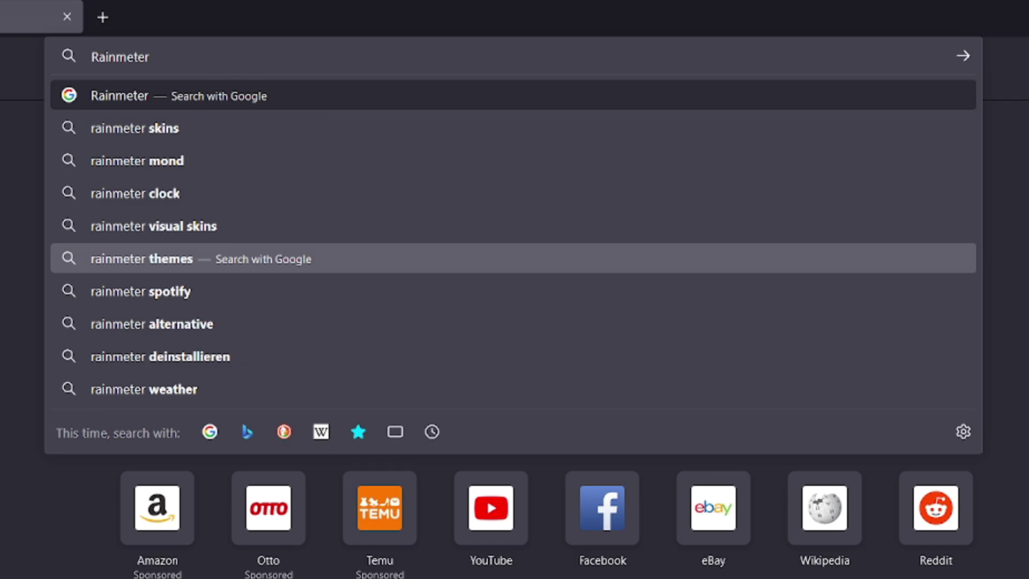
type(" install")
key("Return")
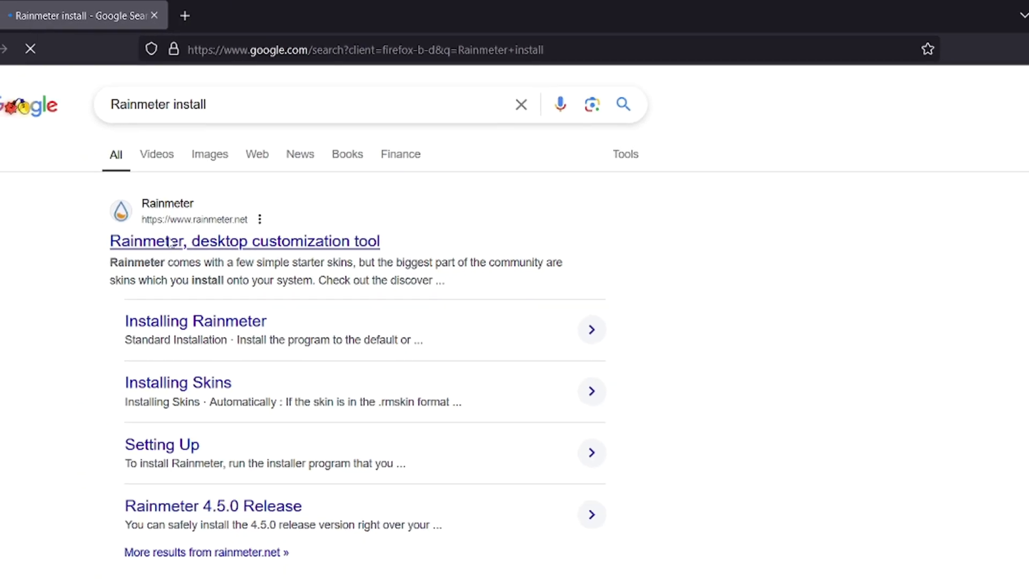
left_click(171, 242)
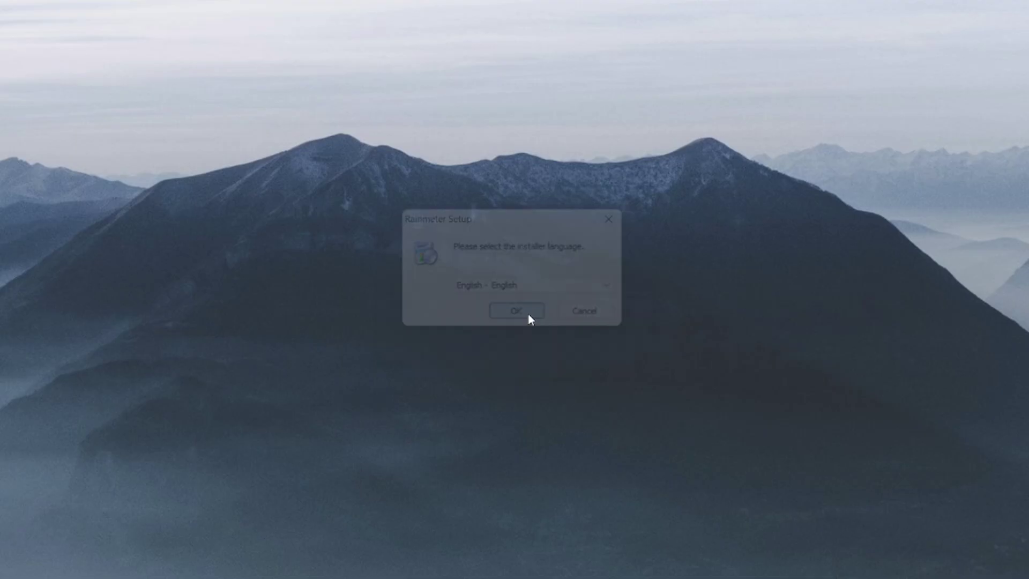
left_click(528, 314)
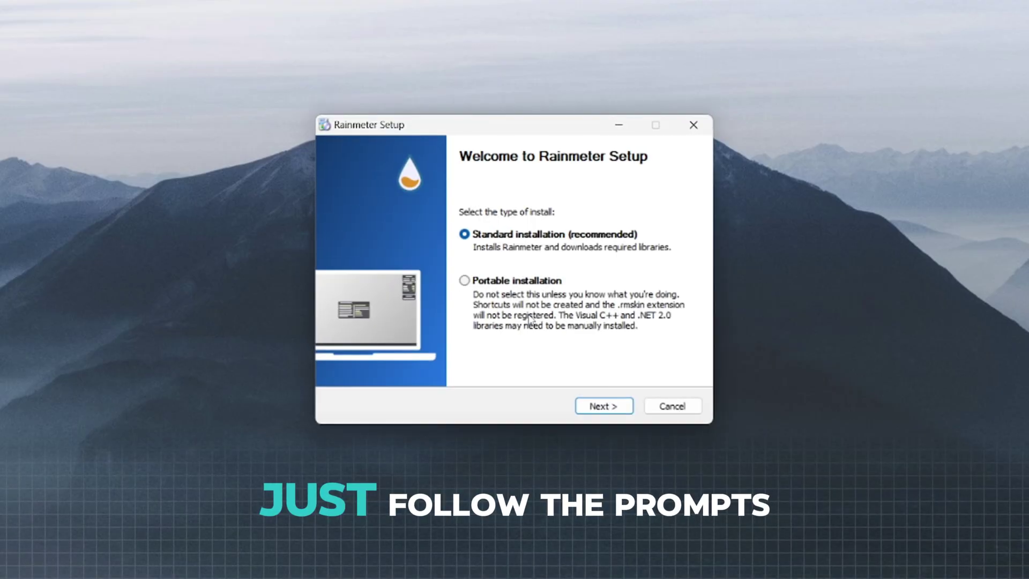
left_click(614, 405)
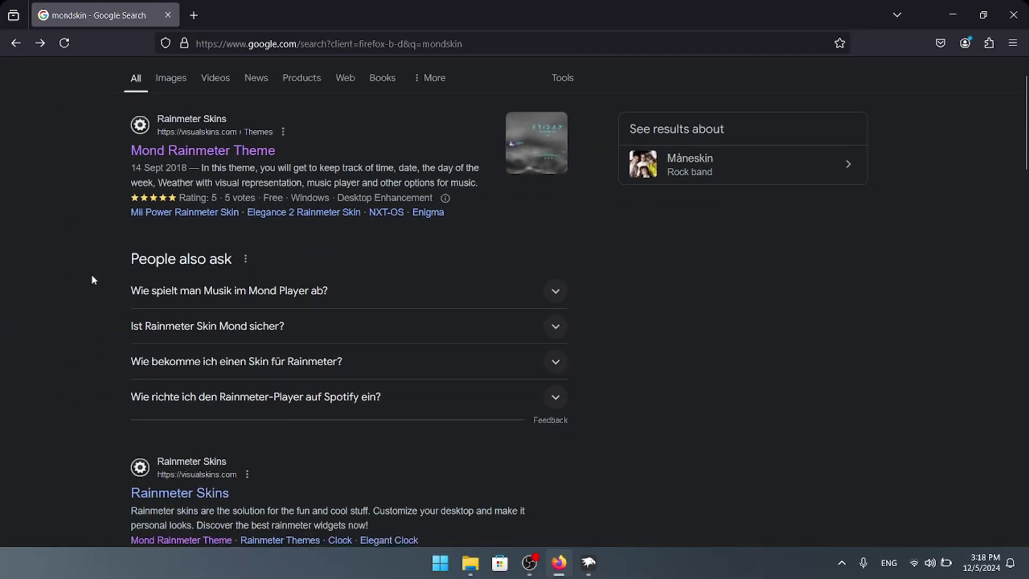
Download mond.rmskin from the visualskins.com Mond page and install the skin.
scroll(91, 275, "down", 2)
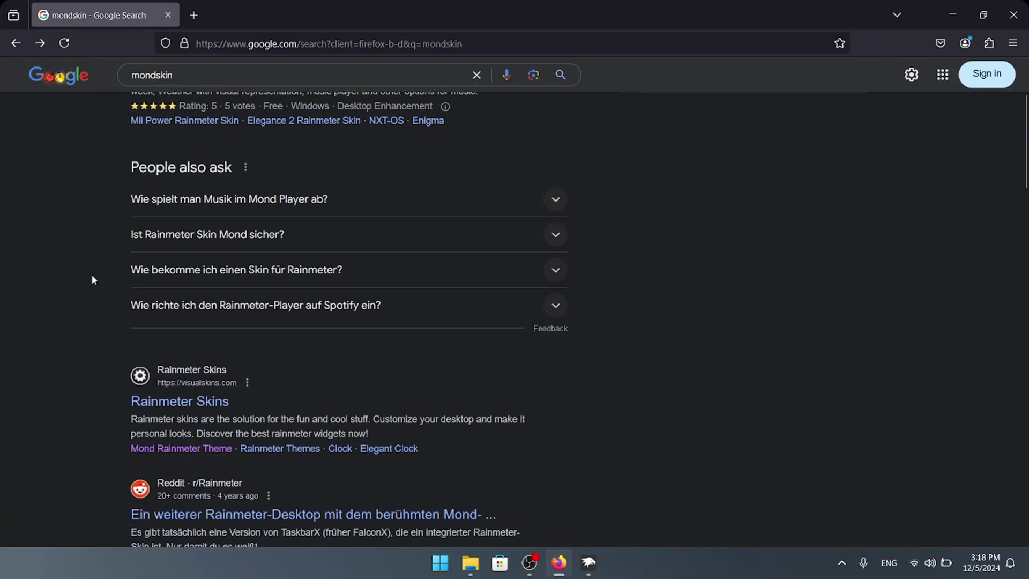
left_click(192, 399)
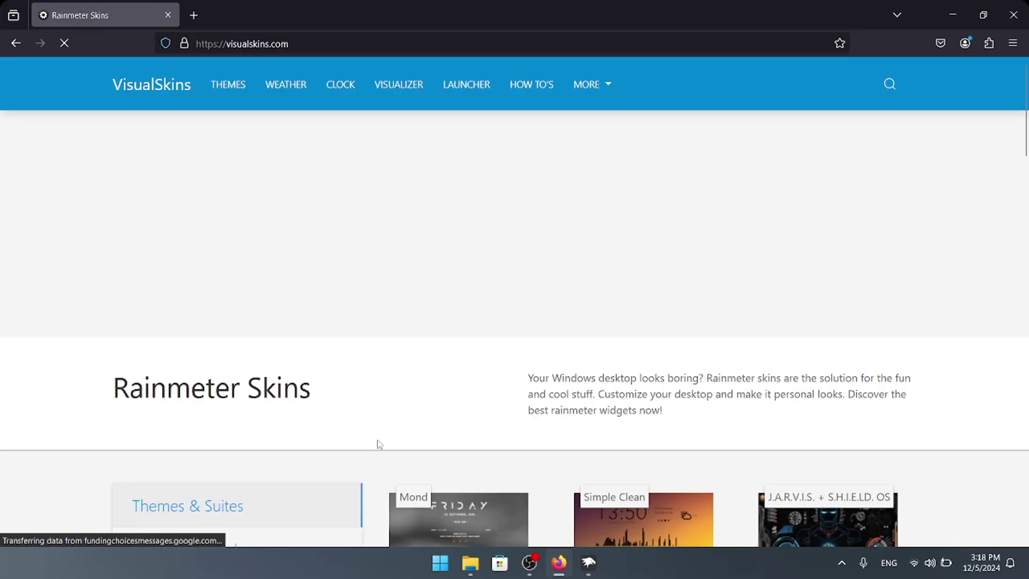
scroll(379, 444, "down", 3)
left_click(459, 370)
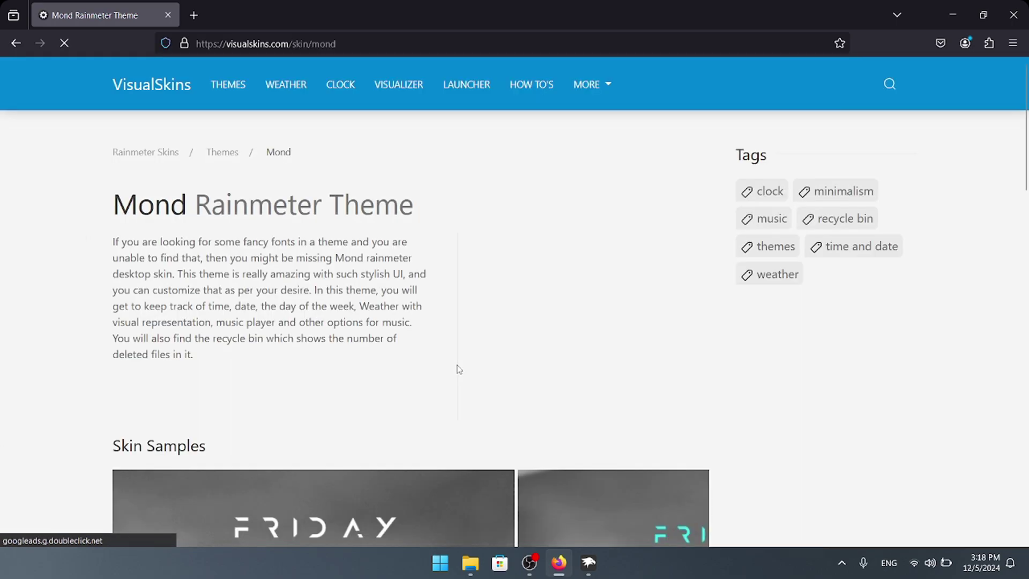
scroll(459, 369, "down", 5)
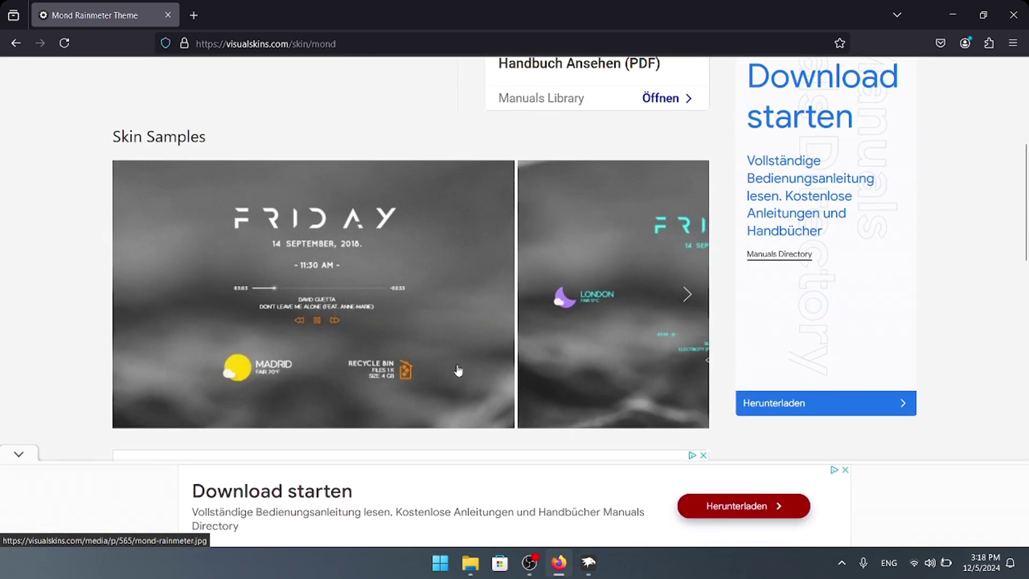
scroll(458, 370, "down", 10)
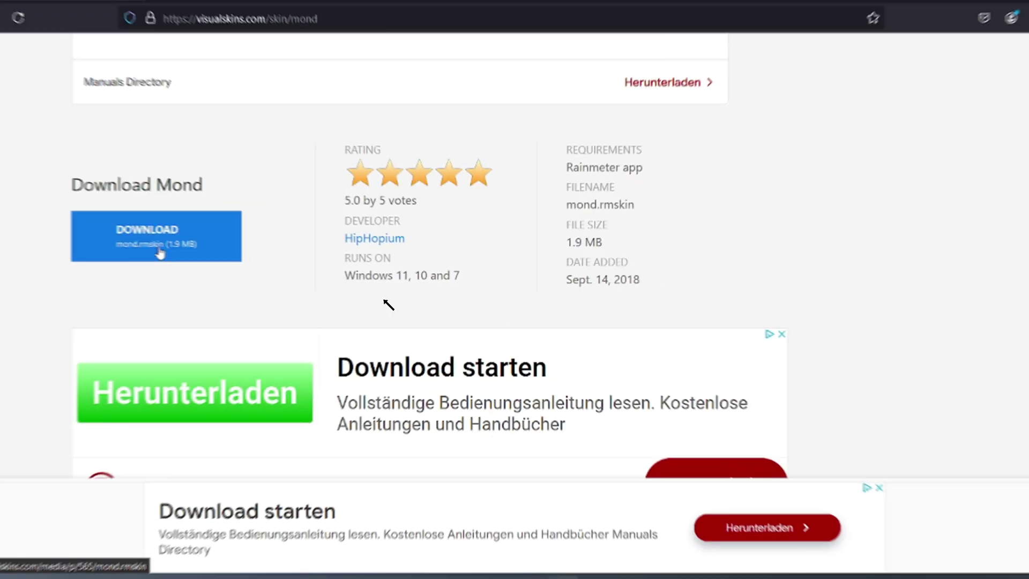
left_click(247, 256)
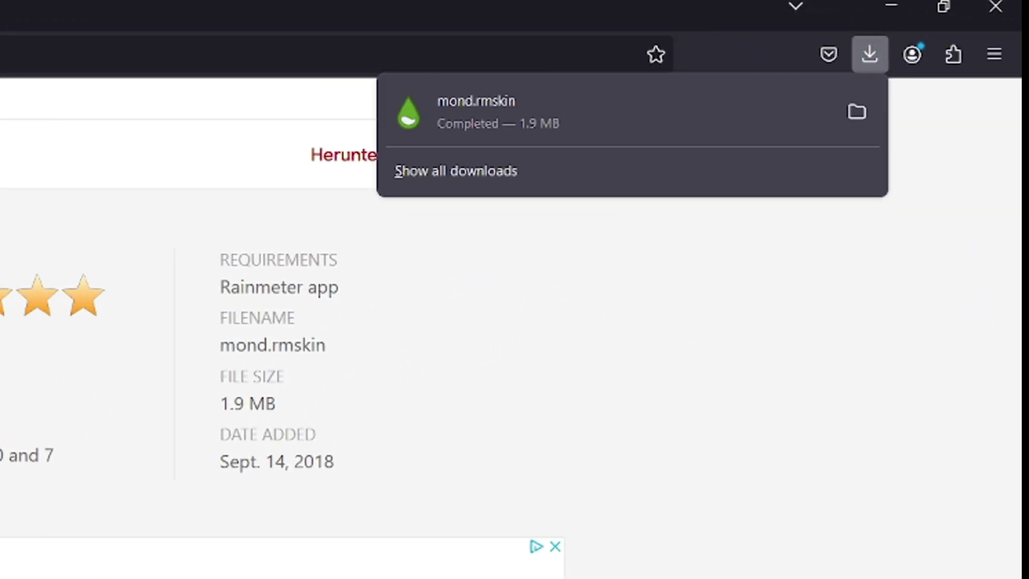
left_click(488, 128)
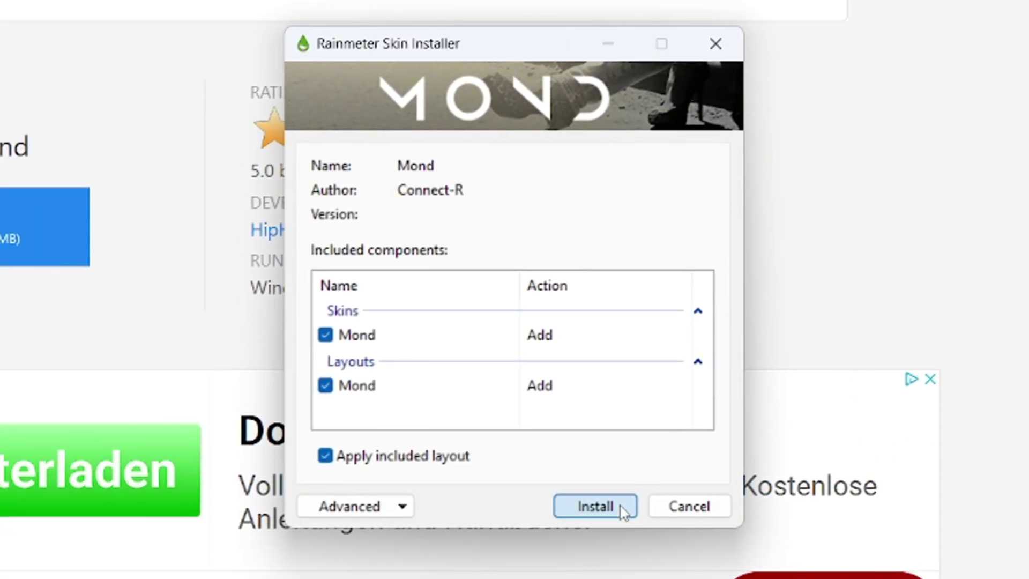
left_click(623, 512)
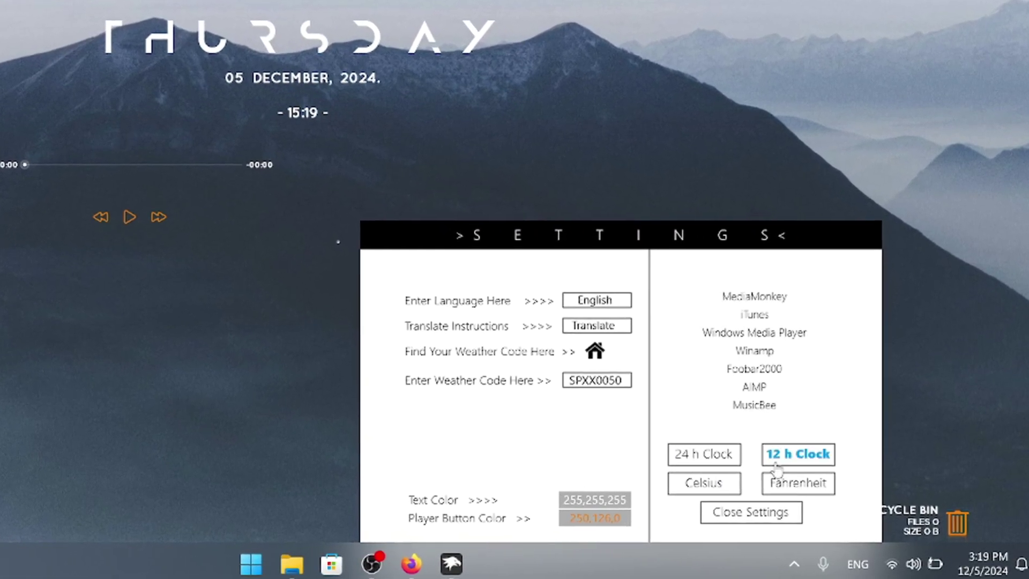
Switch the Mond clock to 12 h and unload the Player and Recycle Bin skins.
left_click(783, 464)
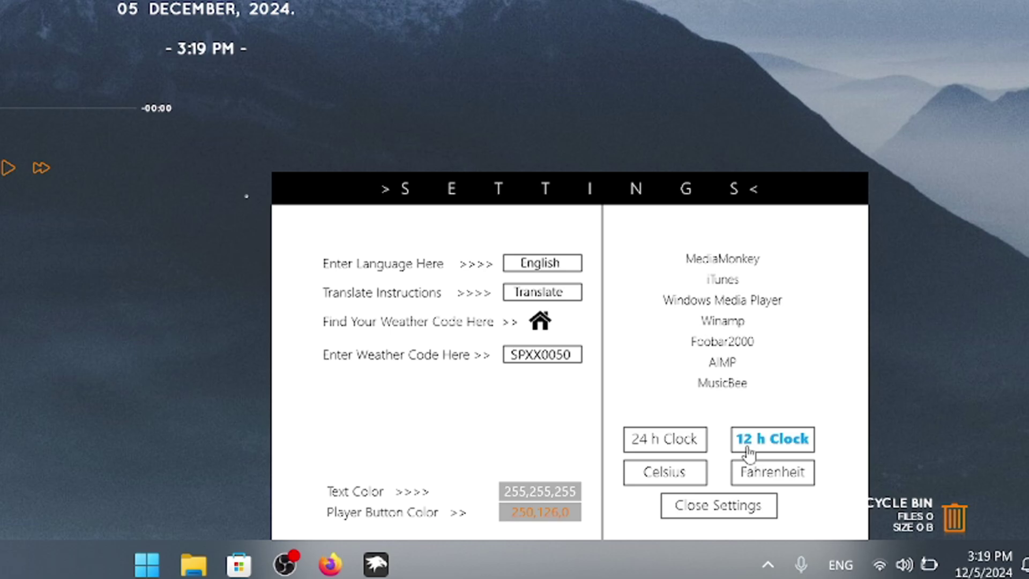
right_click(0, 70)
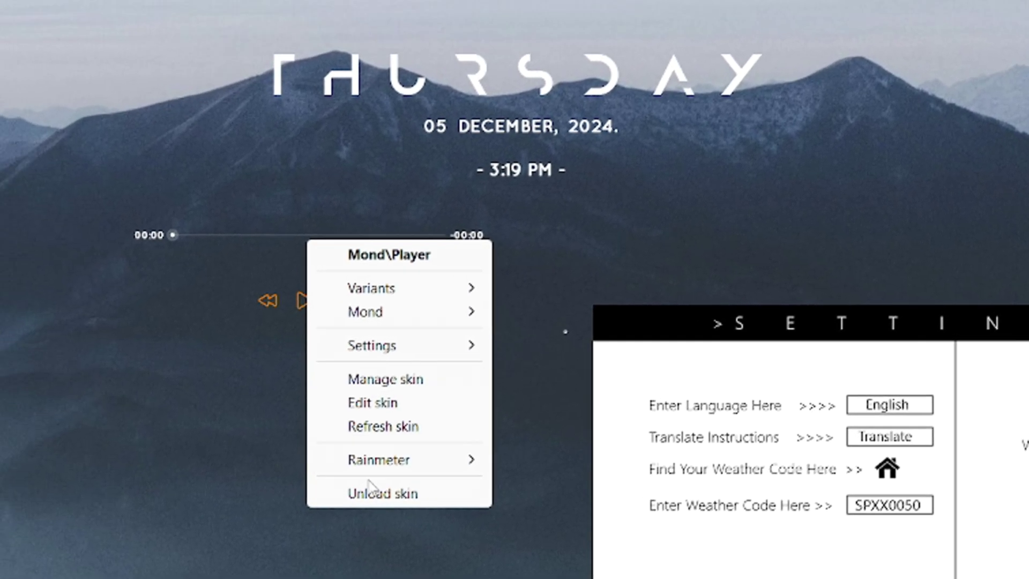
left_click(369, 494)
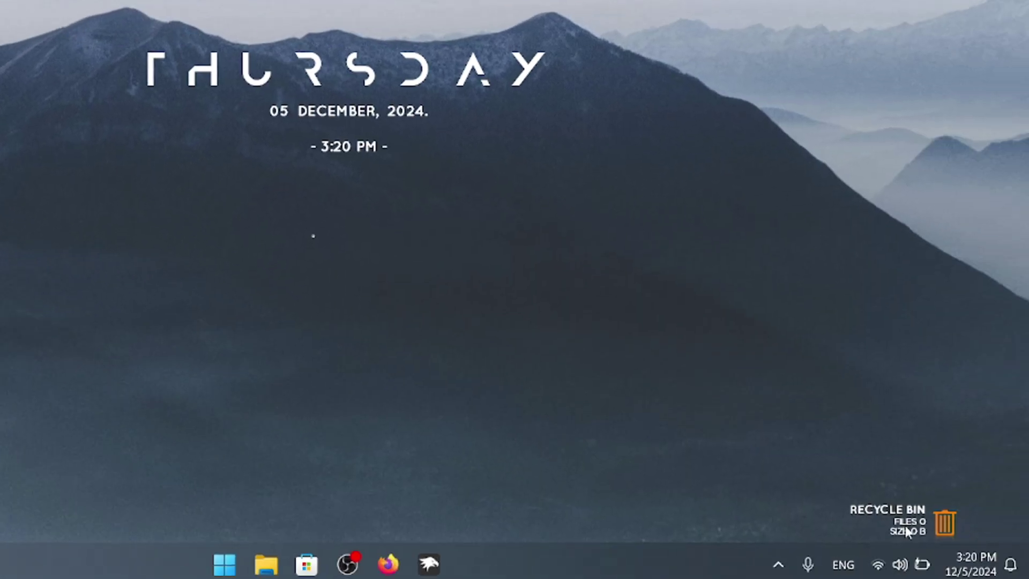
right_click(907, 531)
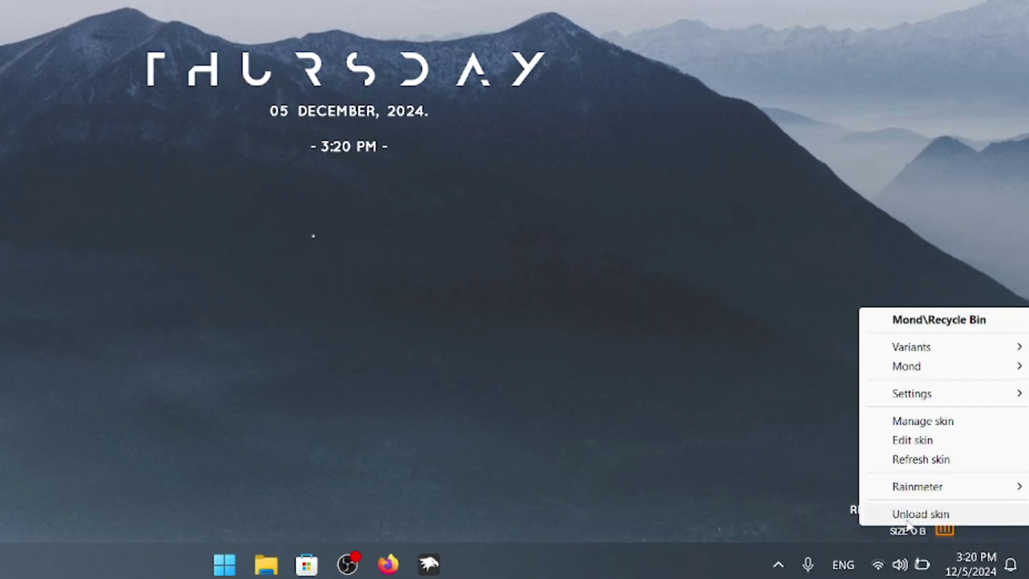
left_click(906, 515)
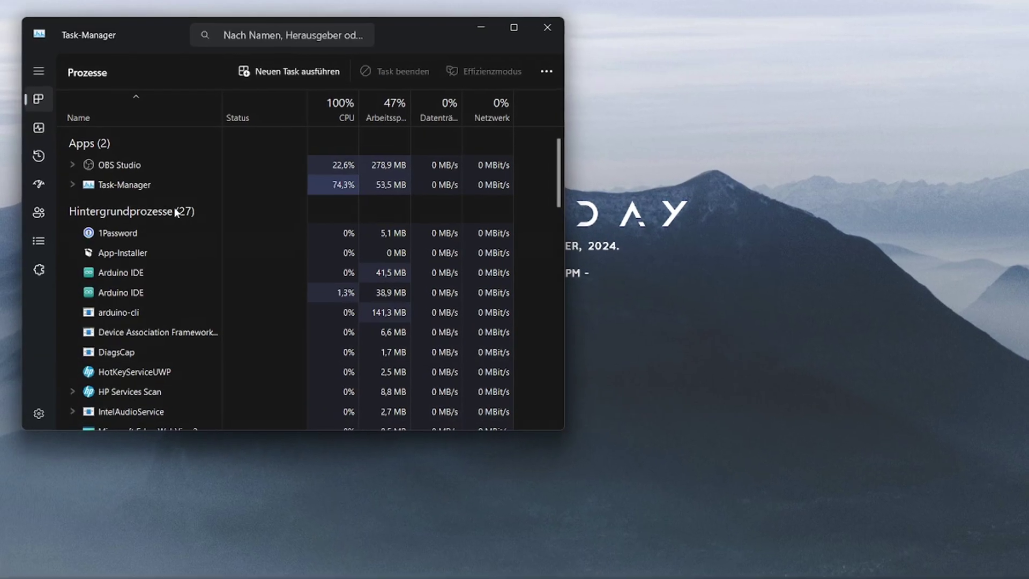
scroll(177, 212, "down", 10)
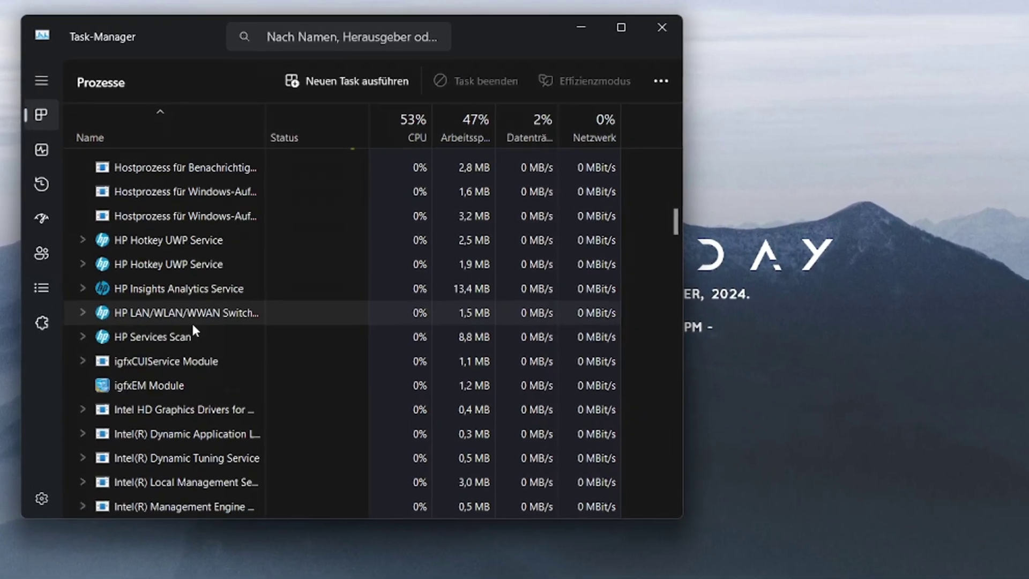
scroll(194, 332, "down", 7)
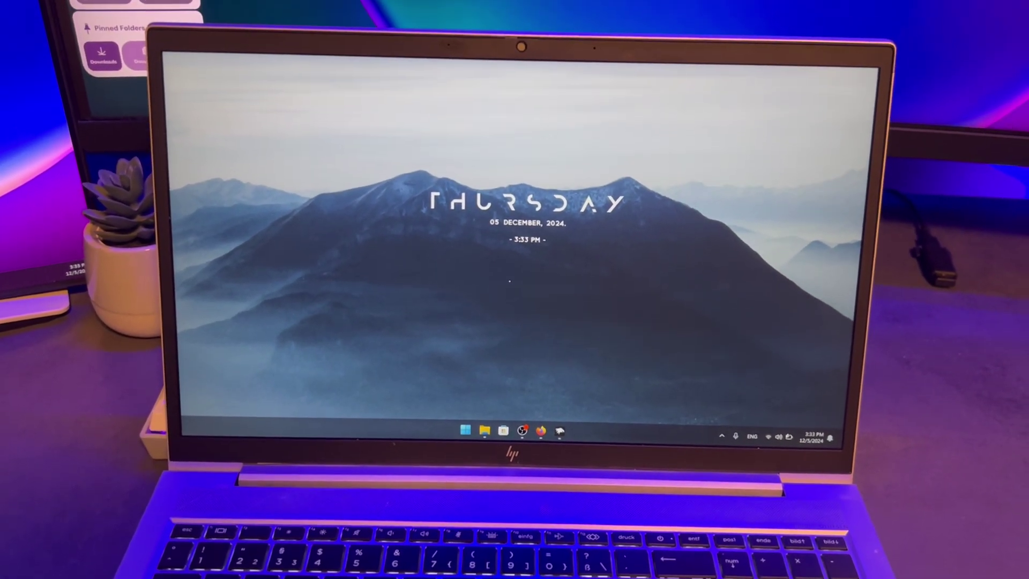
Open the Start menu with the Windows key.
key("super")
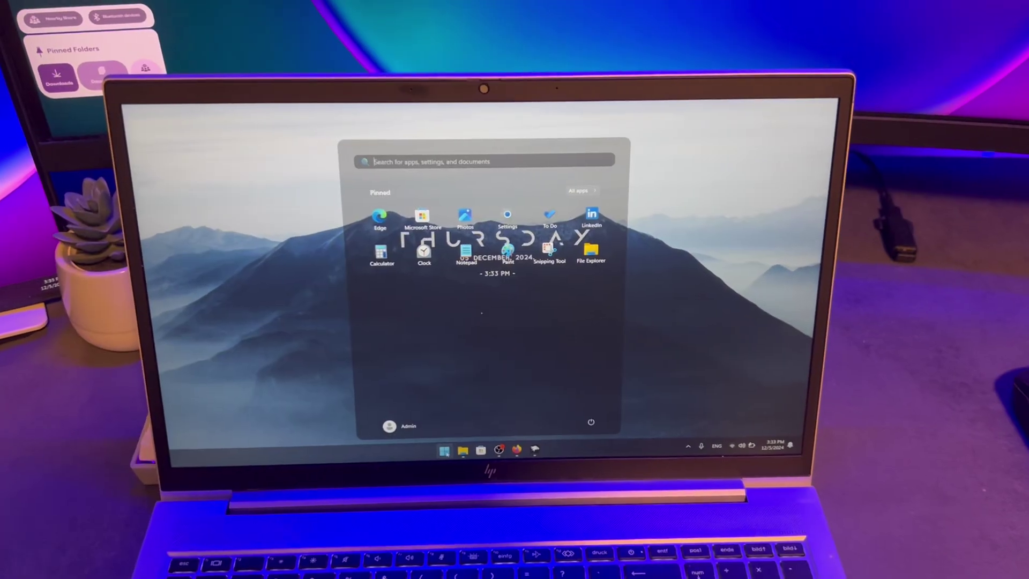